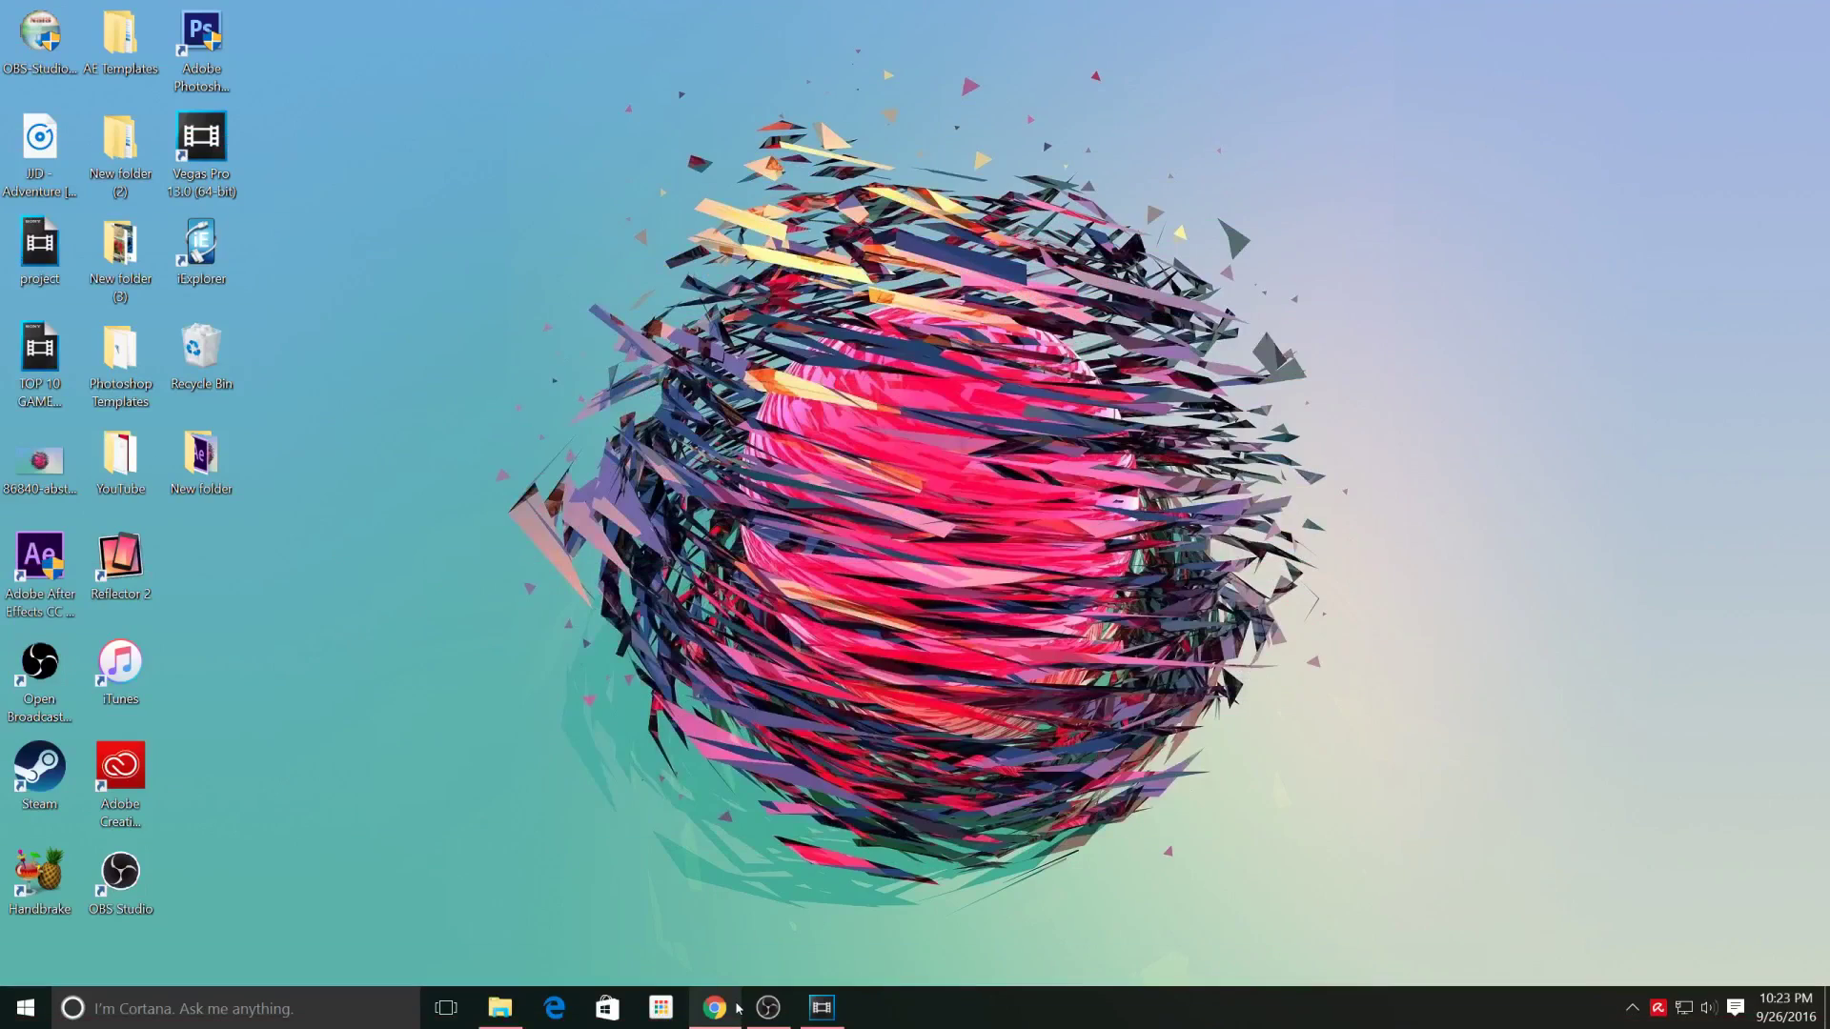
- Restore the Chrome window showing the Panzoid Clipmaker editor from the taskbar
mouse_move(738, 1008)
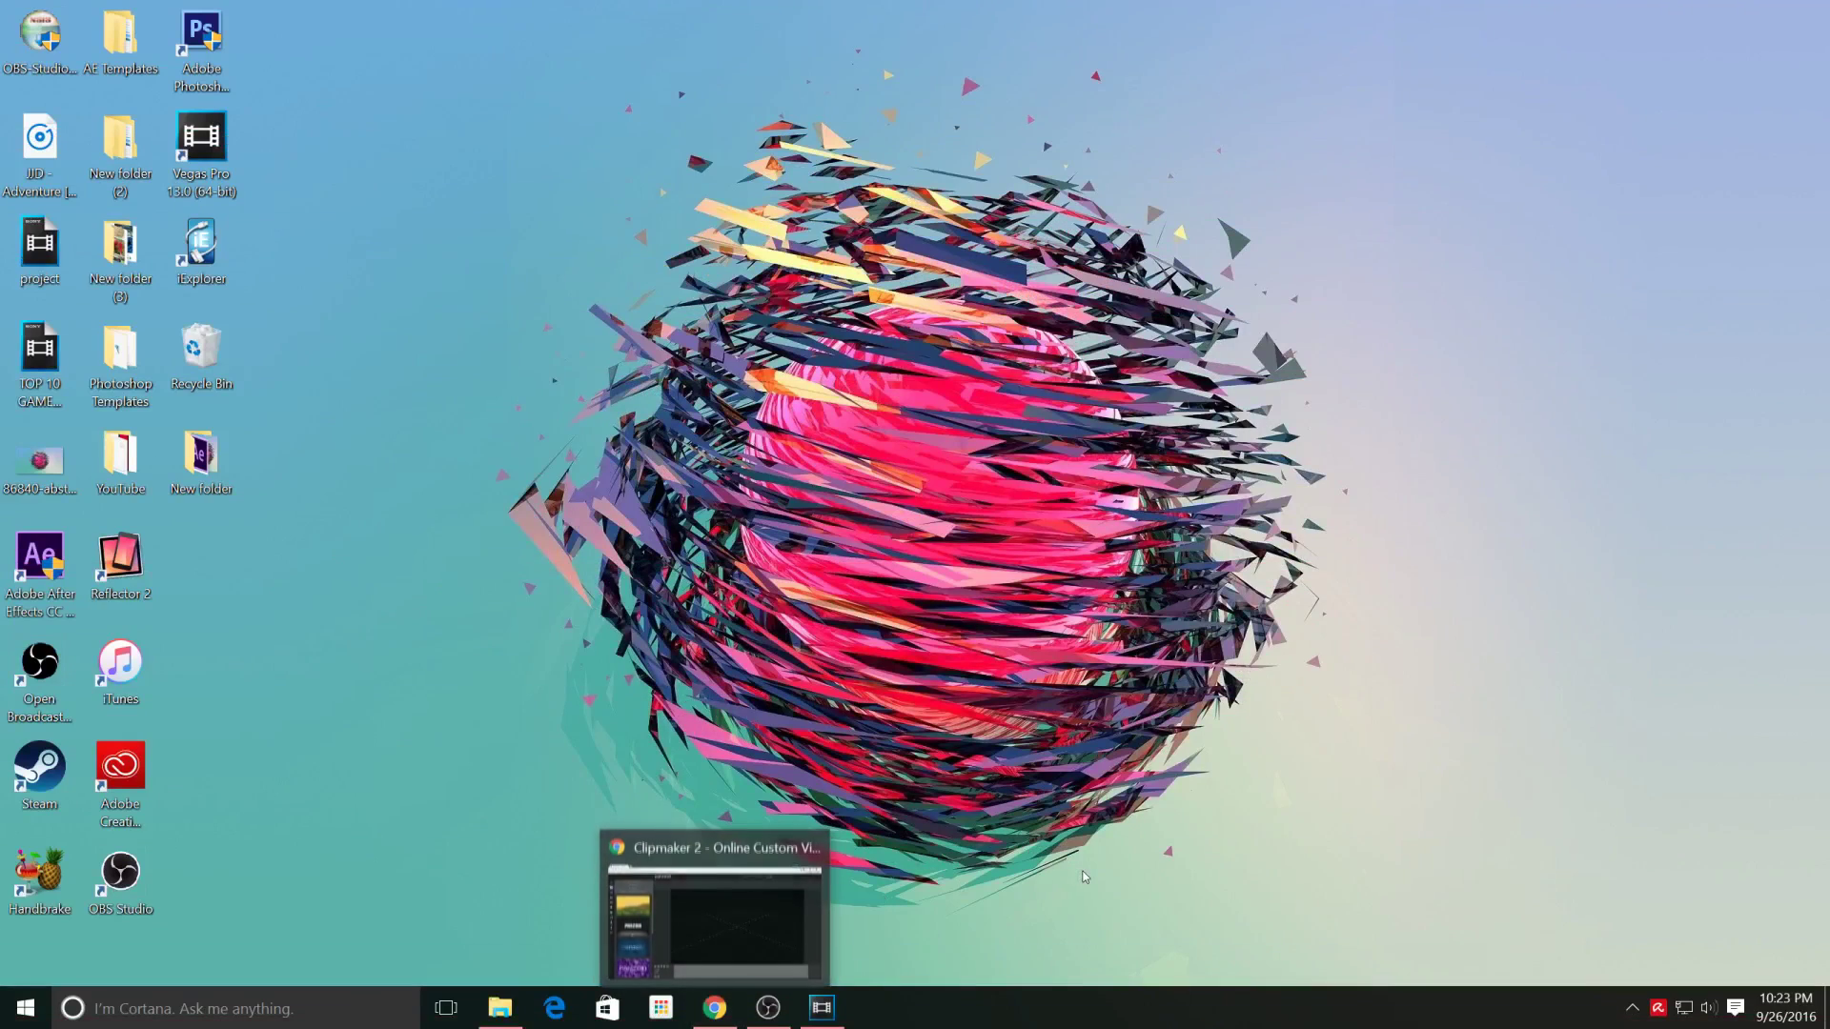
left_click(714, 1006)
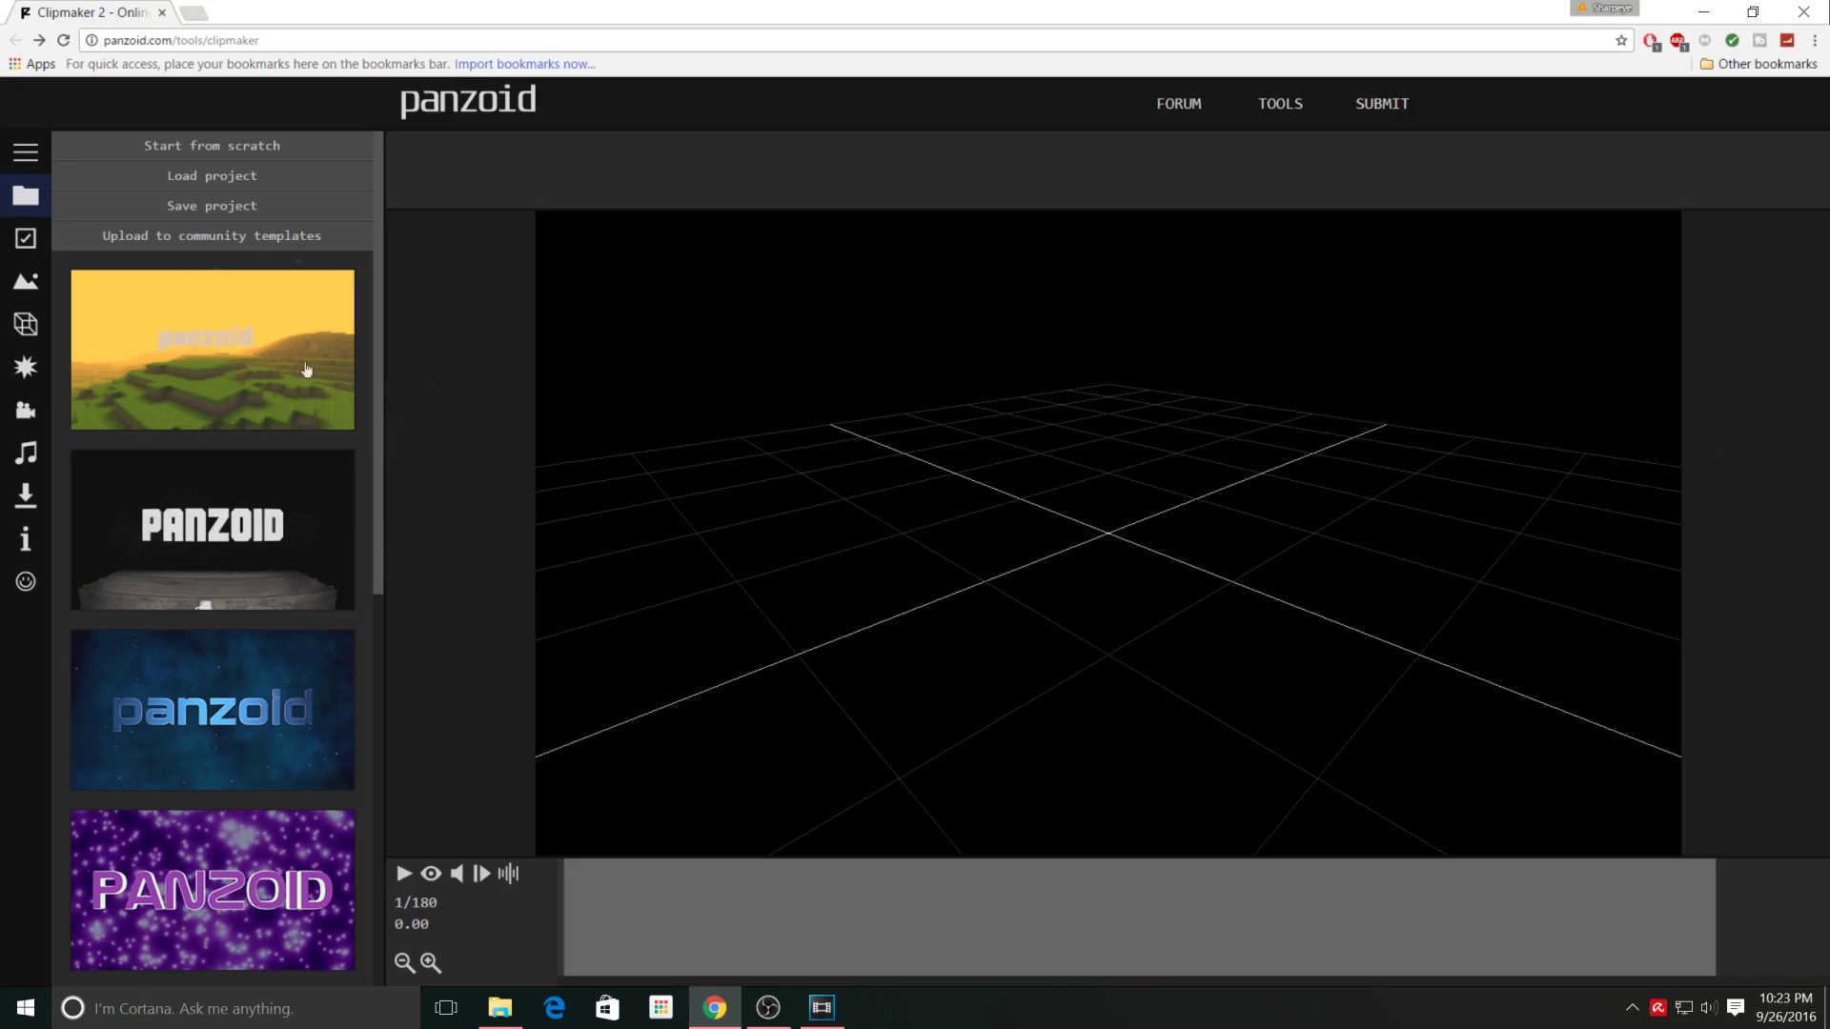
scroll(207, 333, "down", 4)
scroll(206, 333, "down", 3)
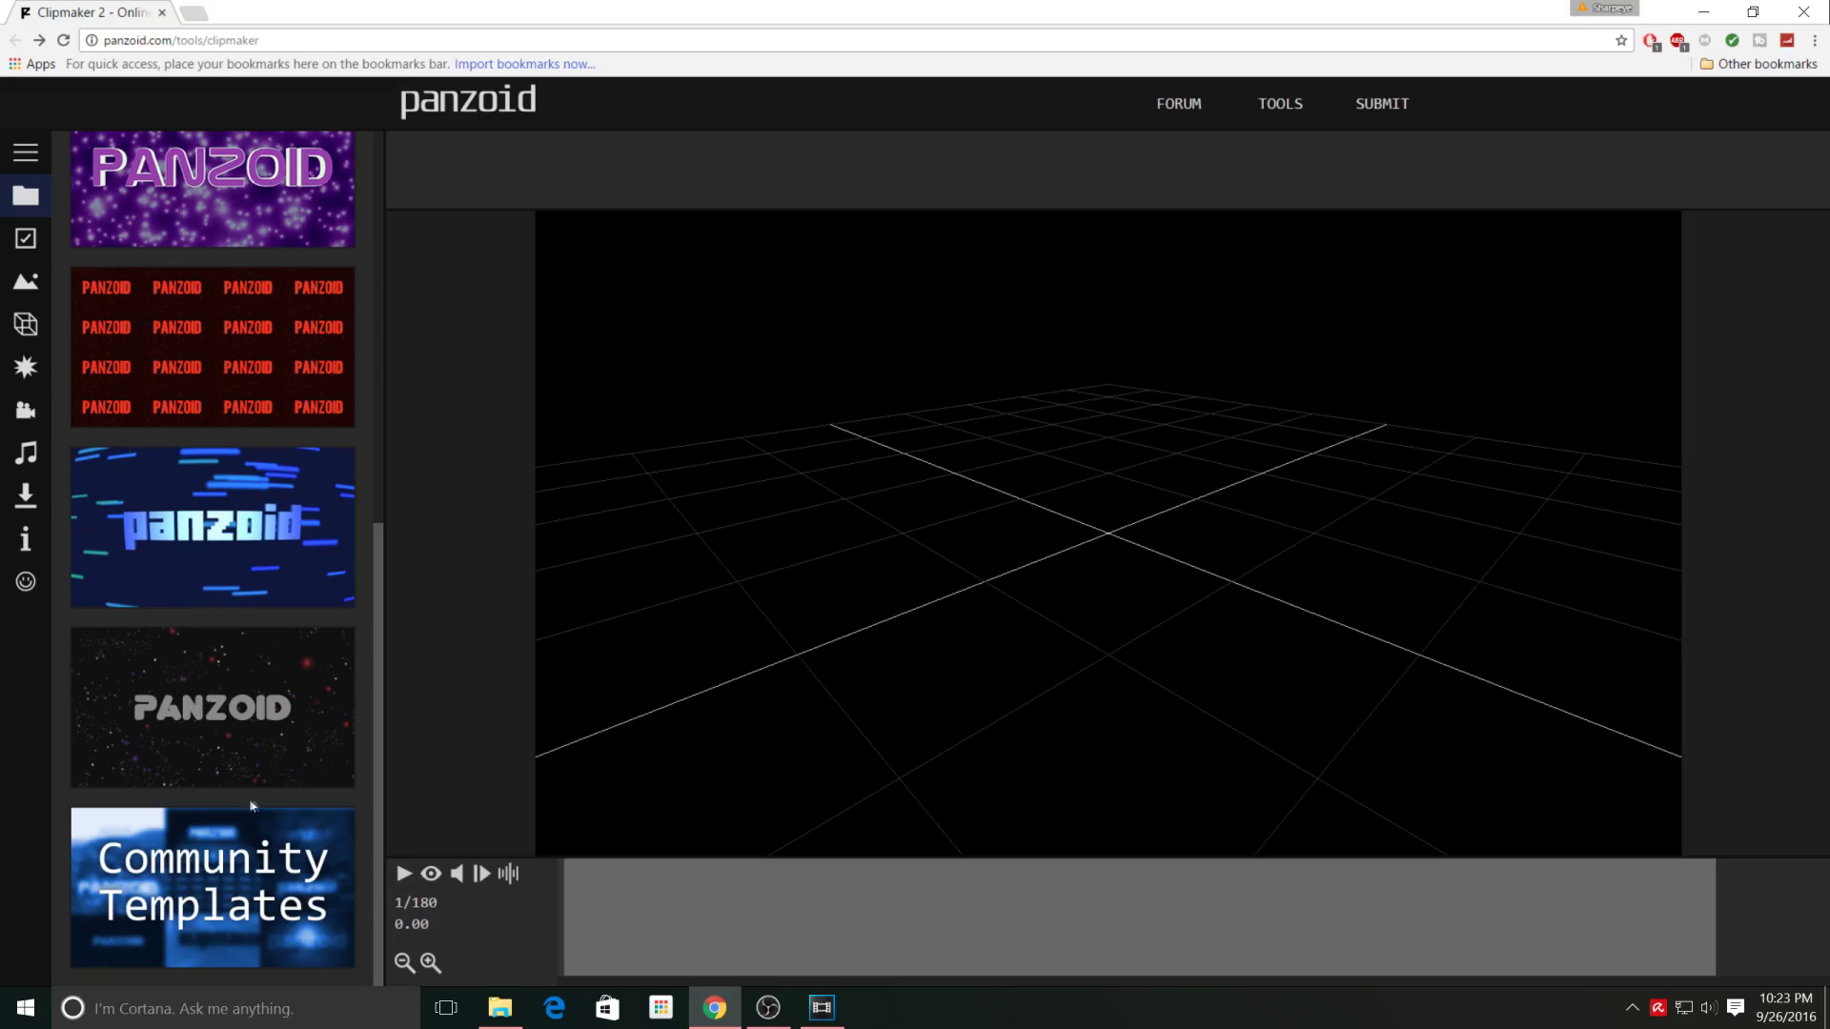
left_click(214, 889)
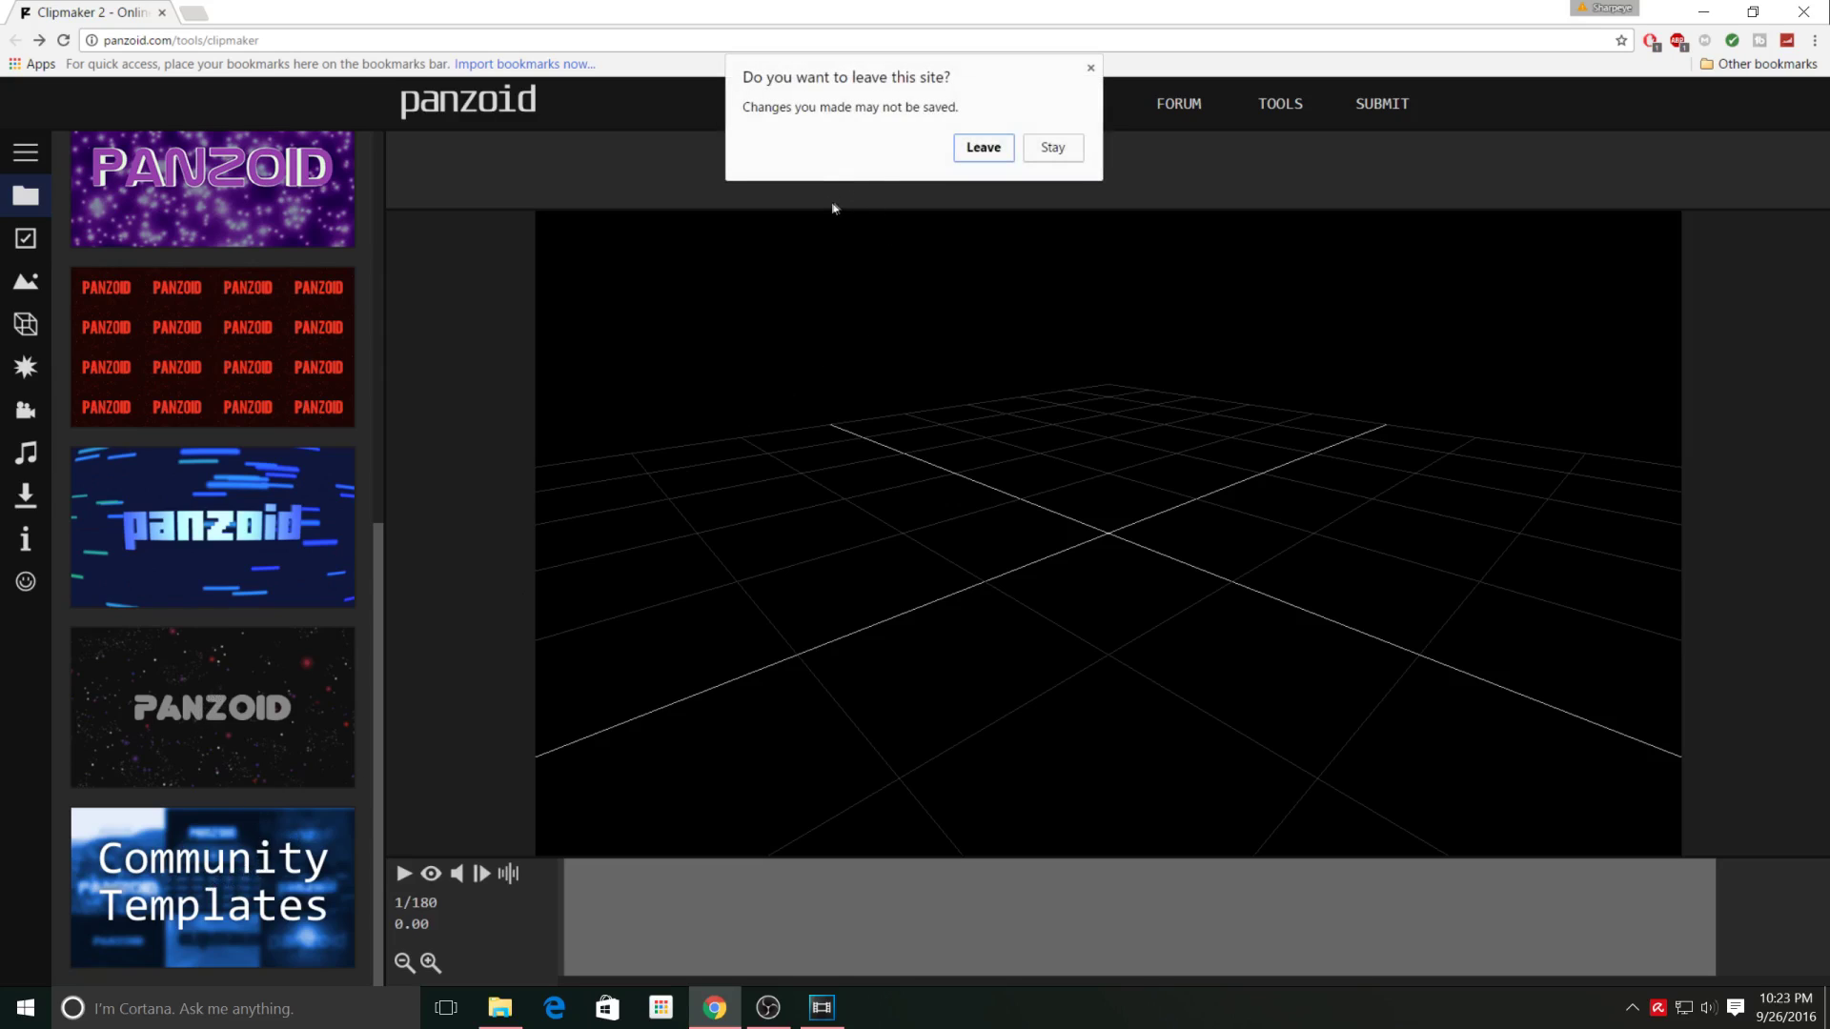
- Leave the editor and expand the community templates list
left_click(984, 148)
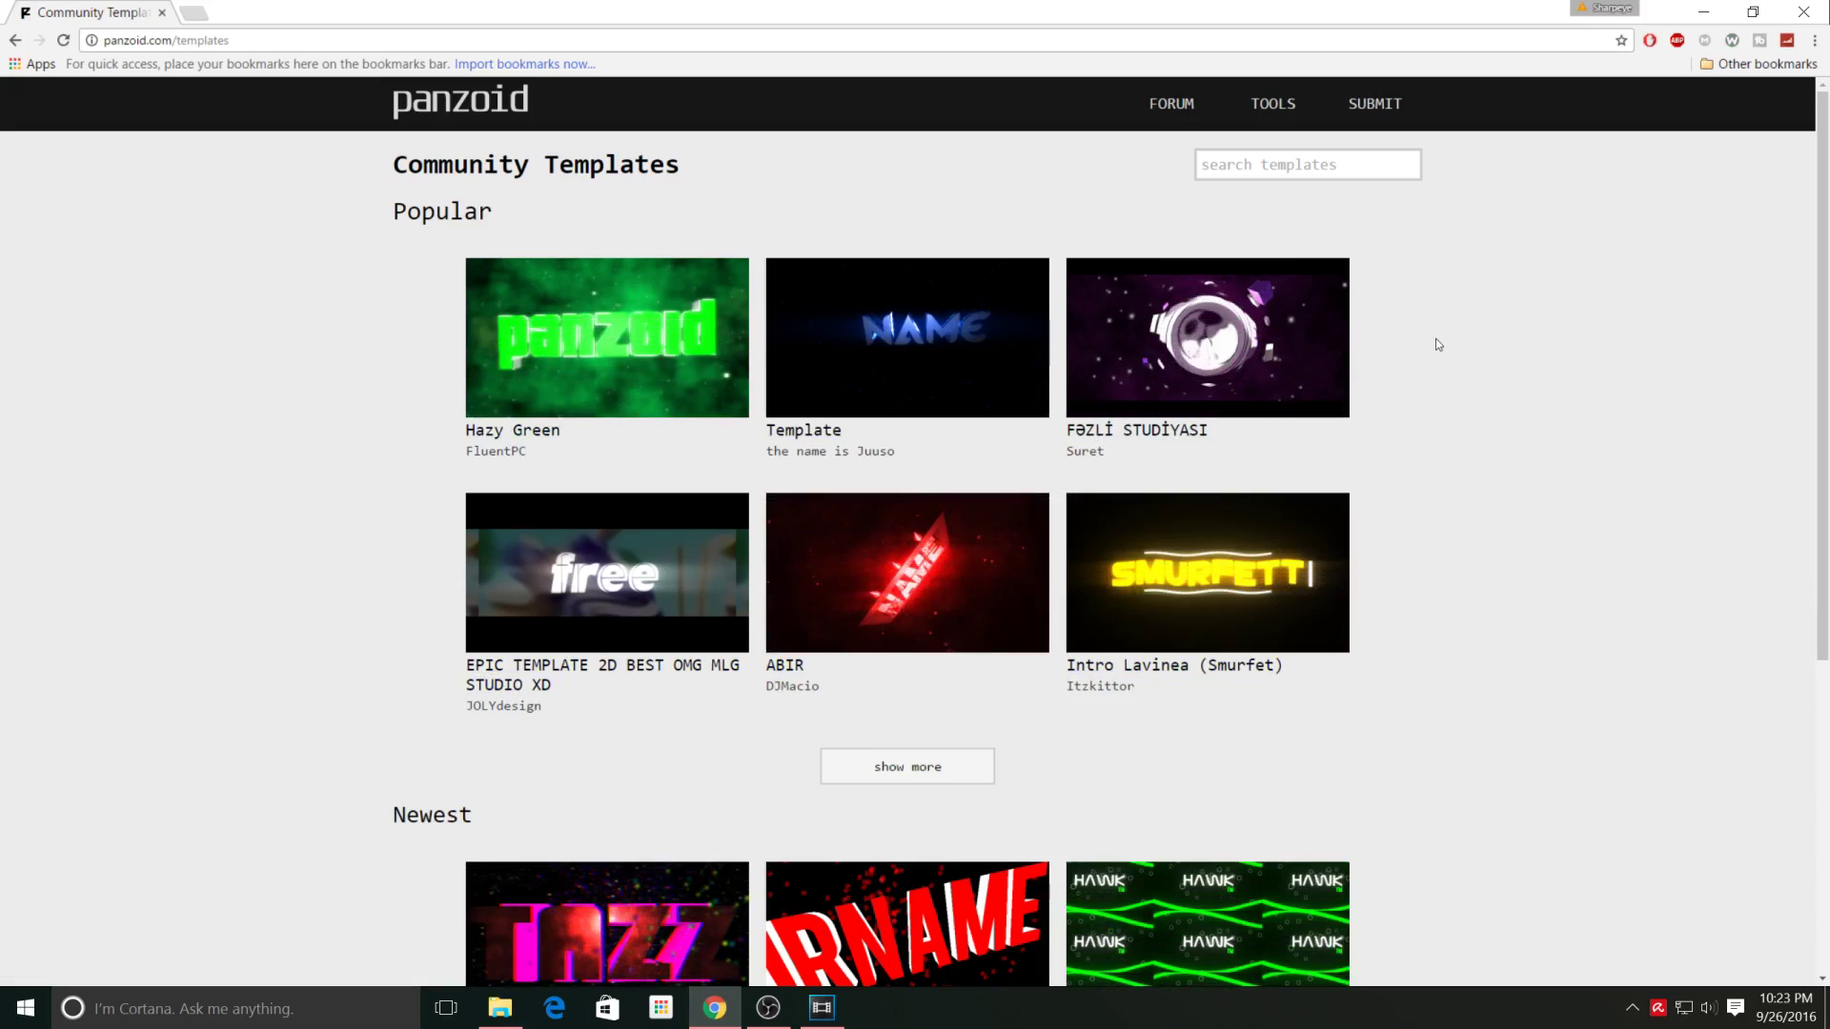
left_click(924, 772)
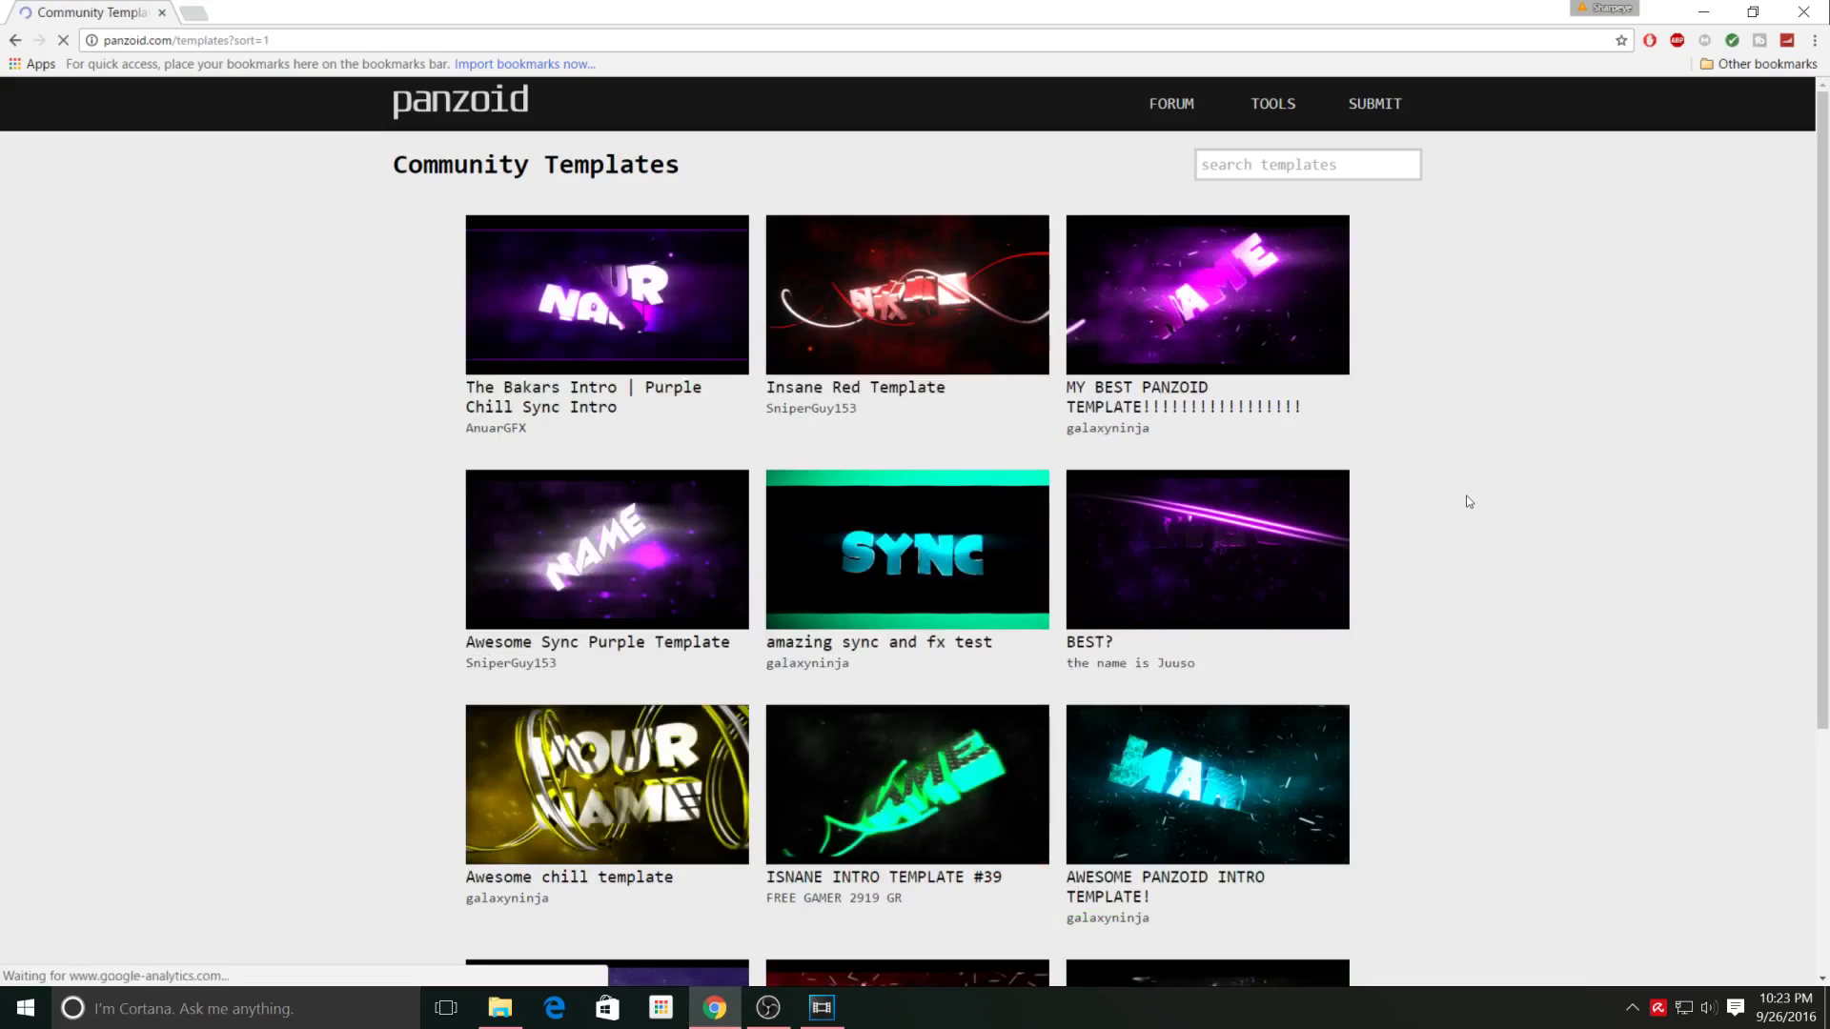
scroll(1398, 401, "down", 4)
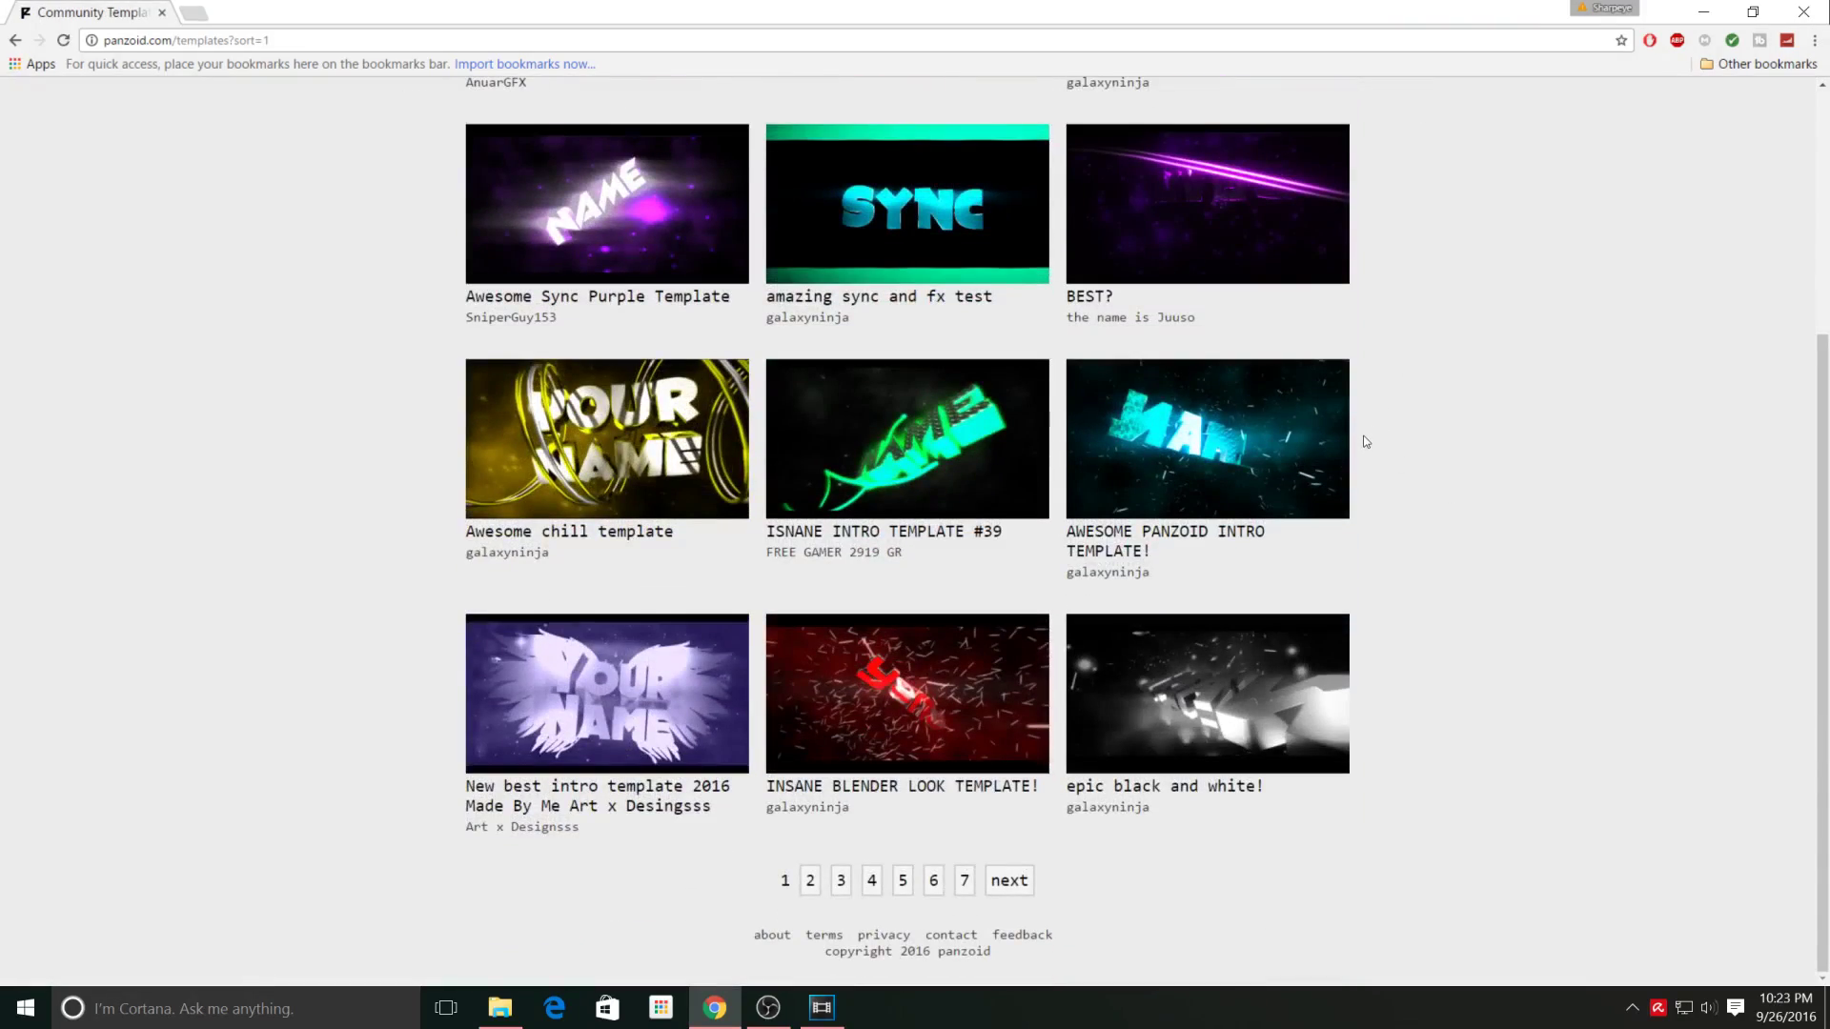
scroll(1366, 440, "up", 4)
scroll(1365, 453, "down", 3)
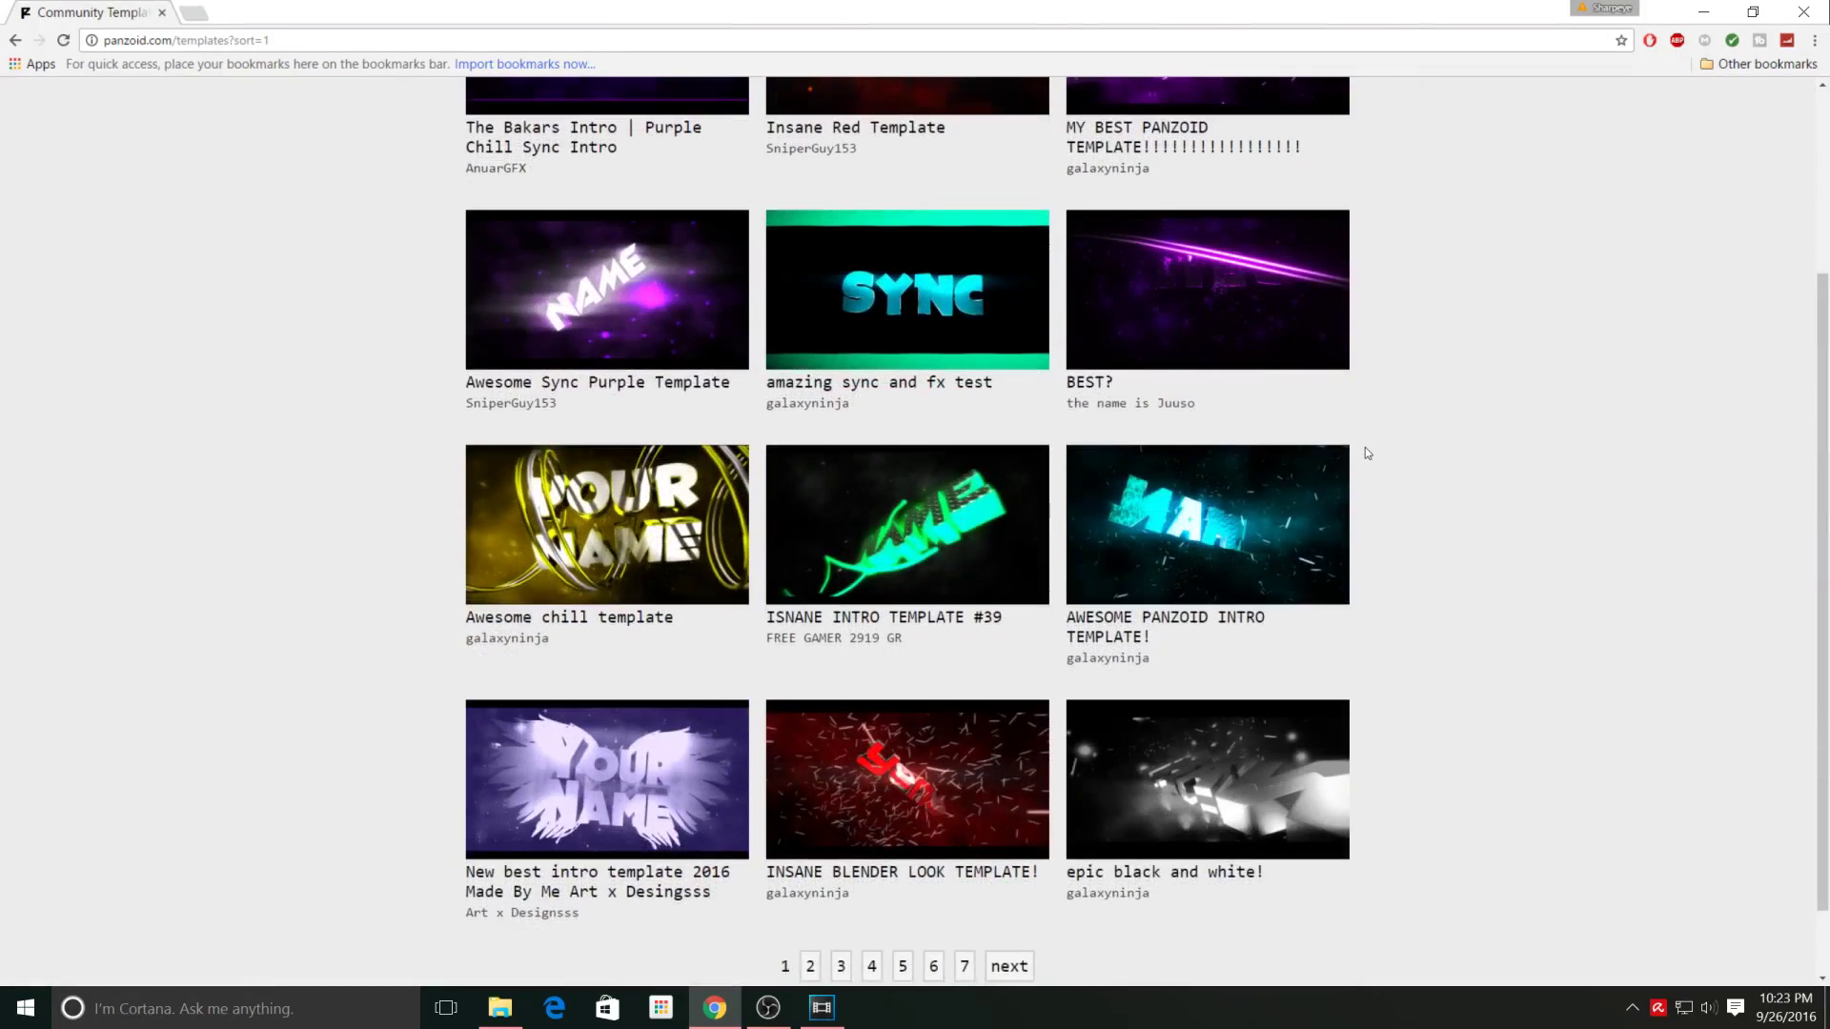
scroll(1367, 468, "down", 1)
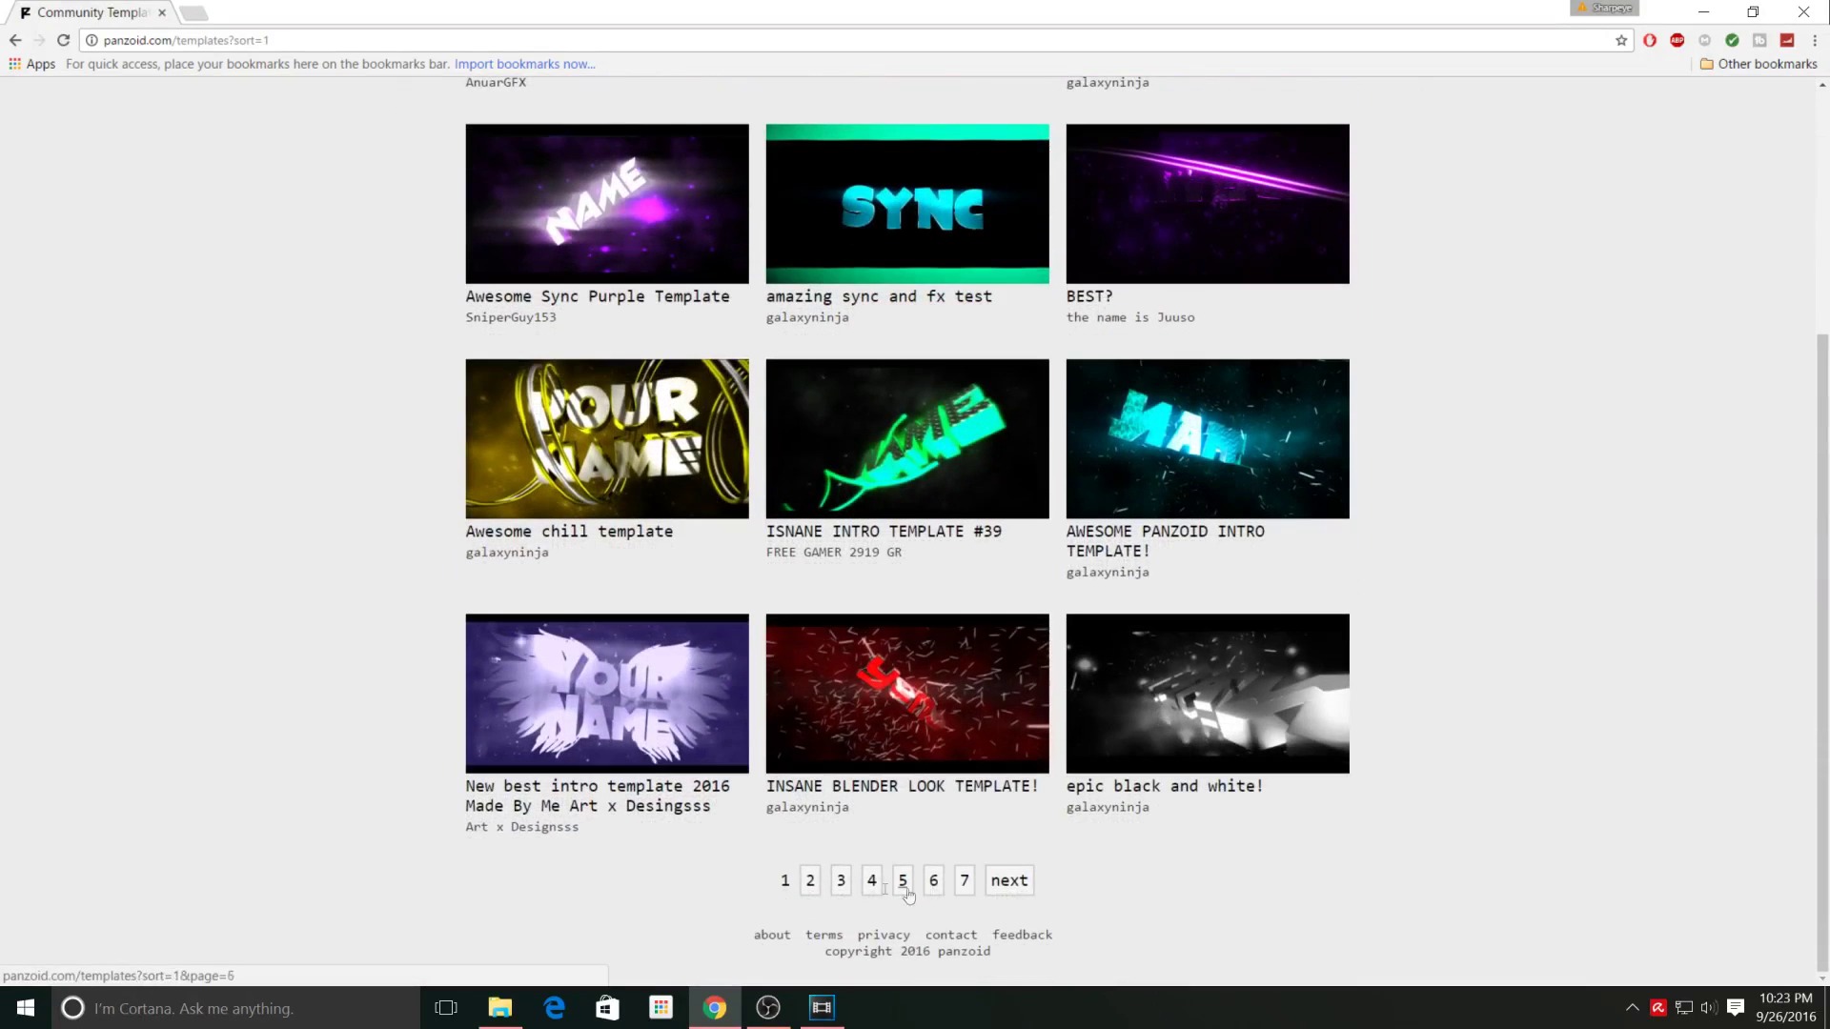
- Load the Its Maven Intro template from page 2 into Clipmaker
left_click(817, 883)
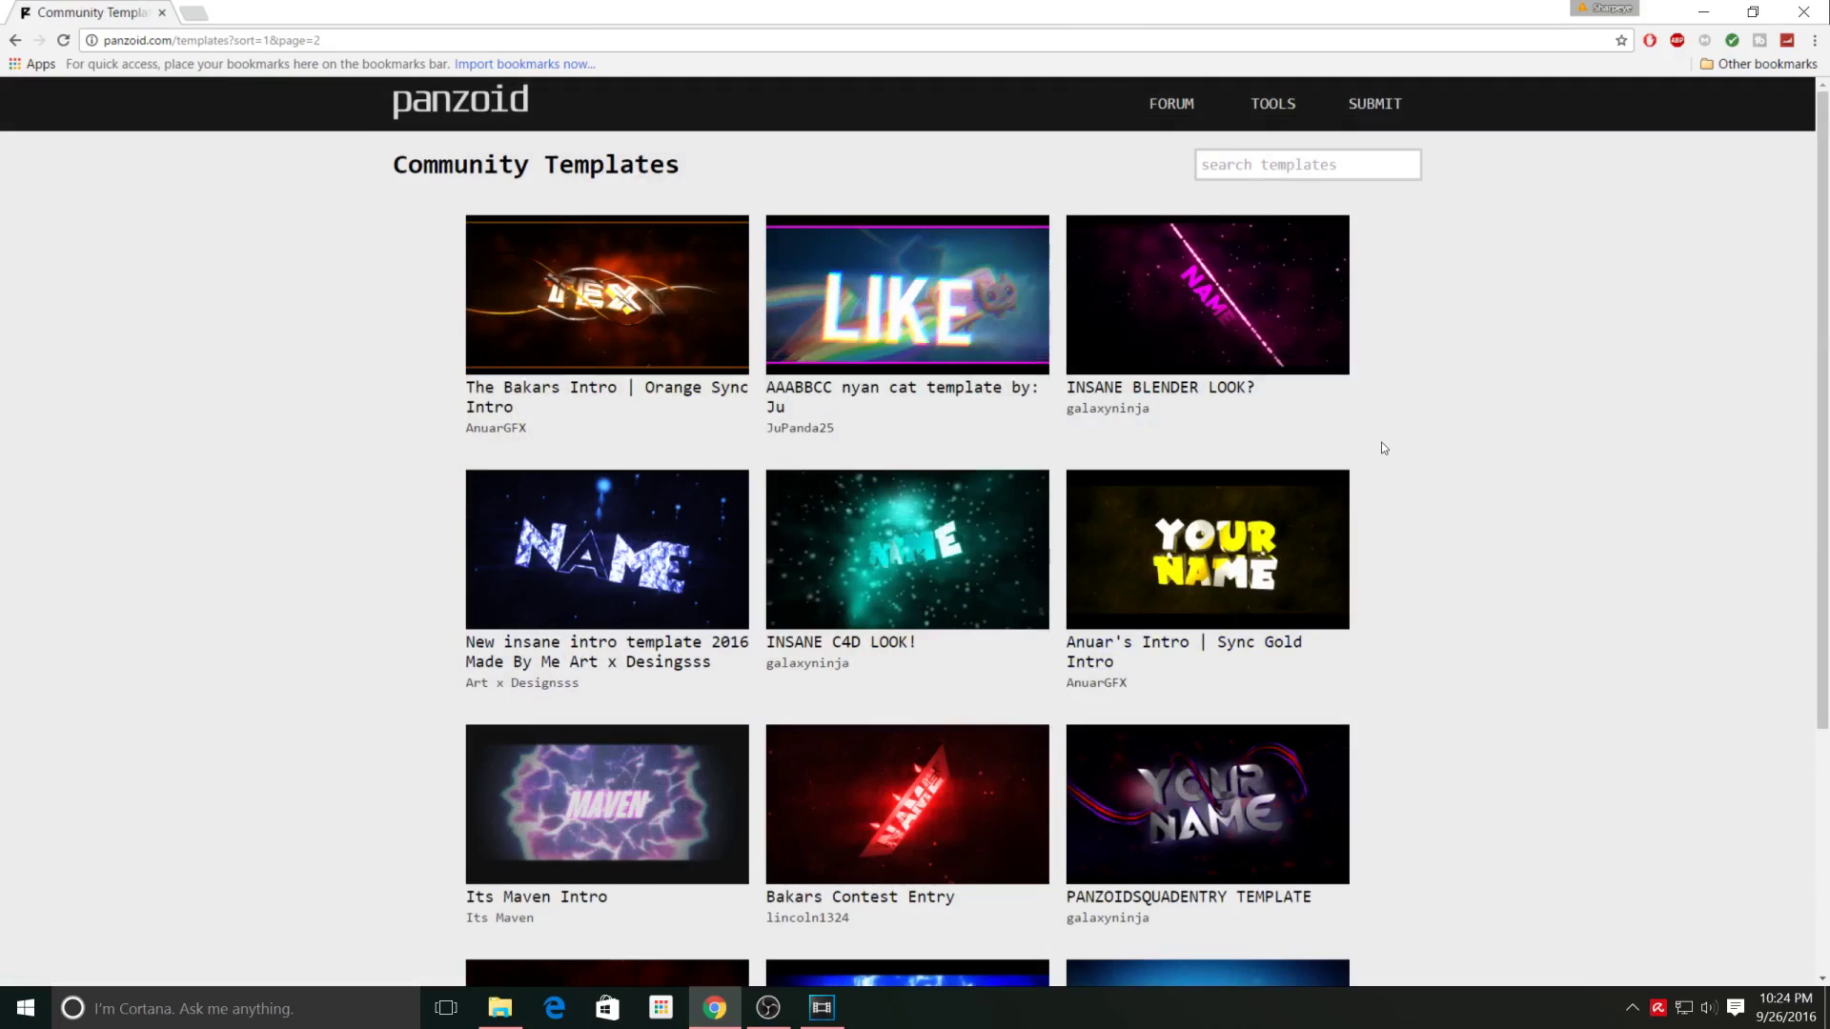
left_click(555, 835)
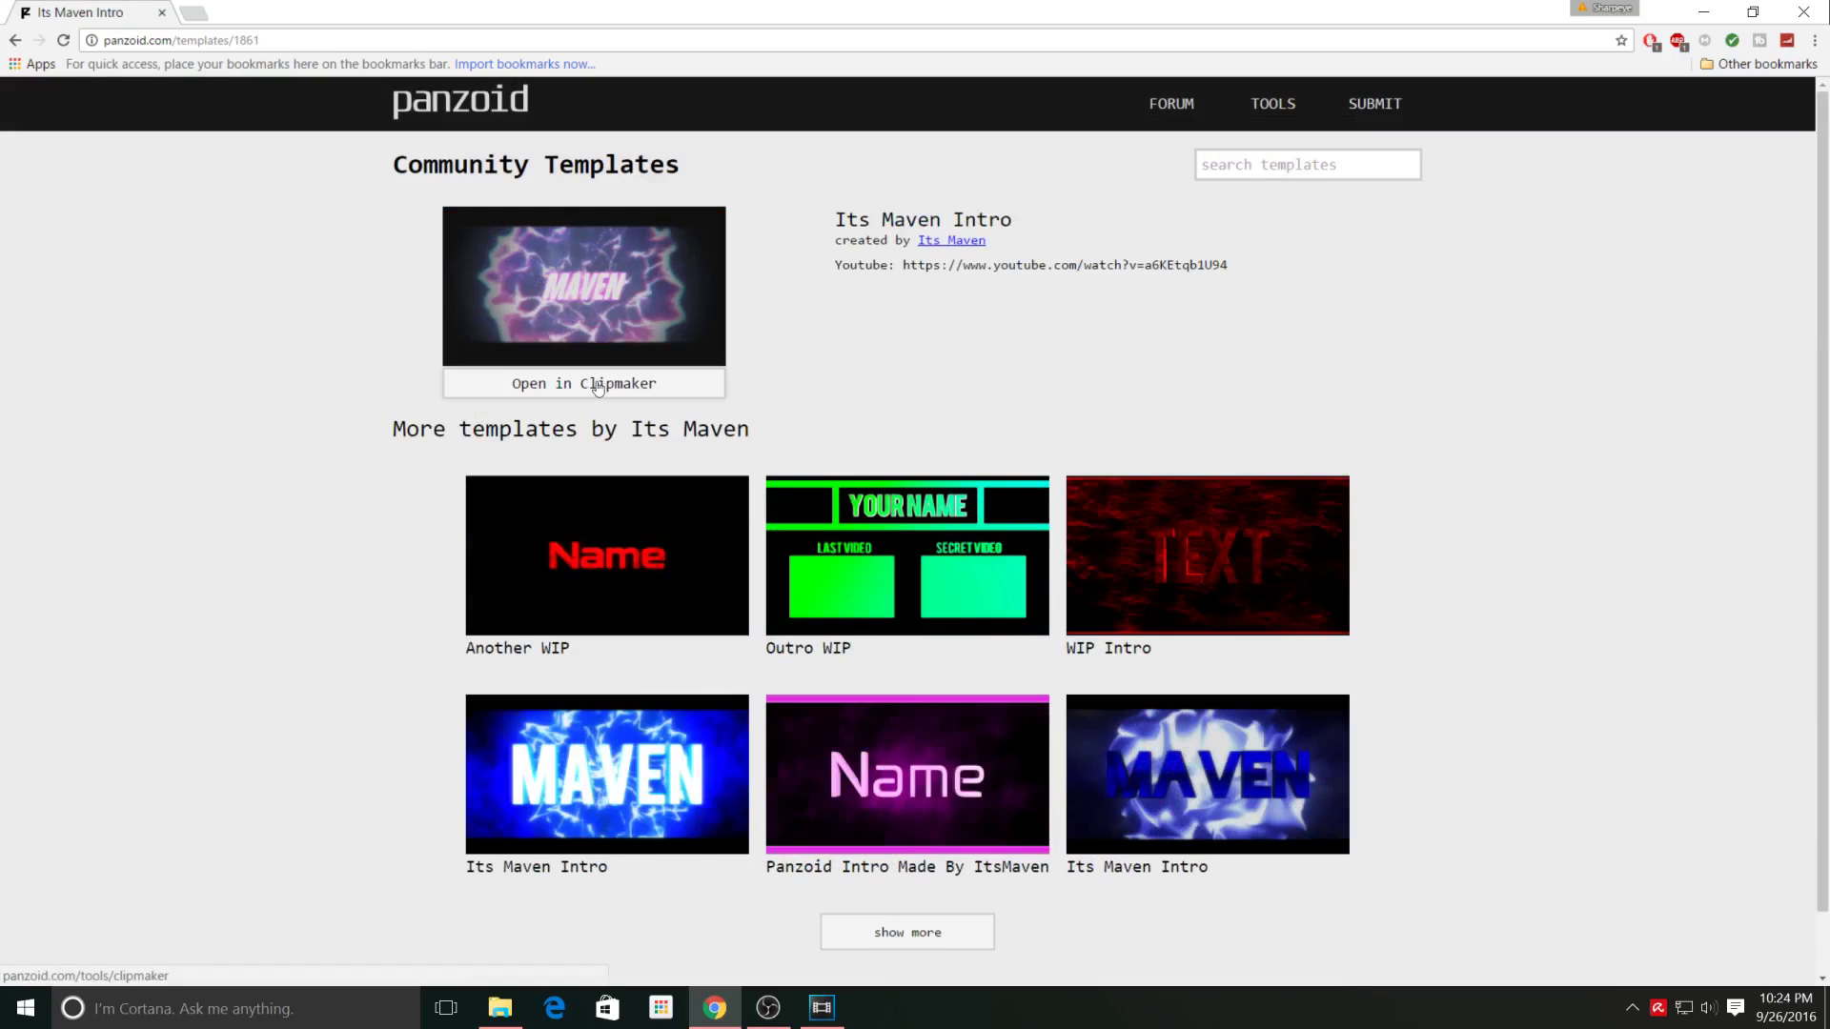
left_click(597, 385)
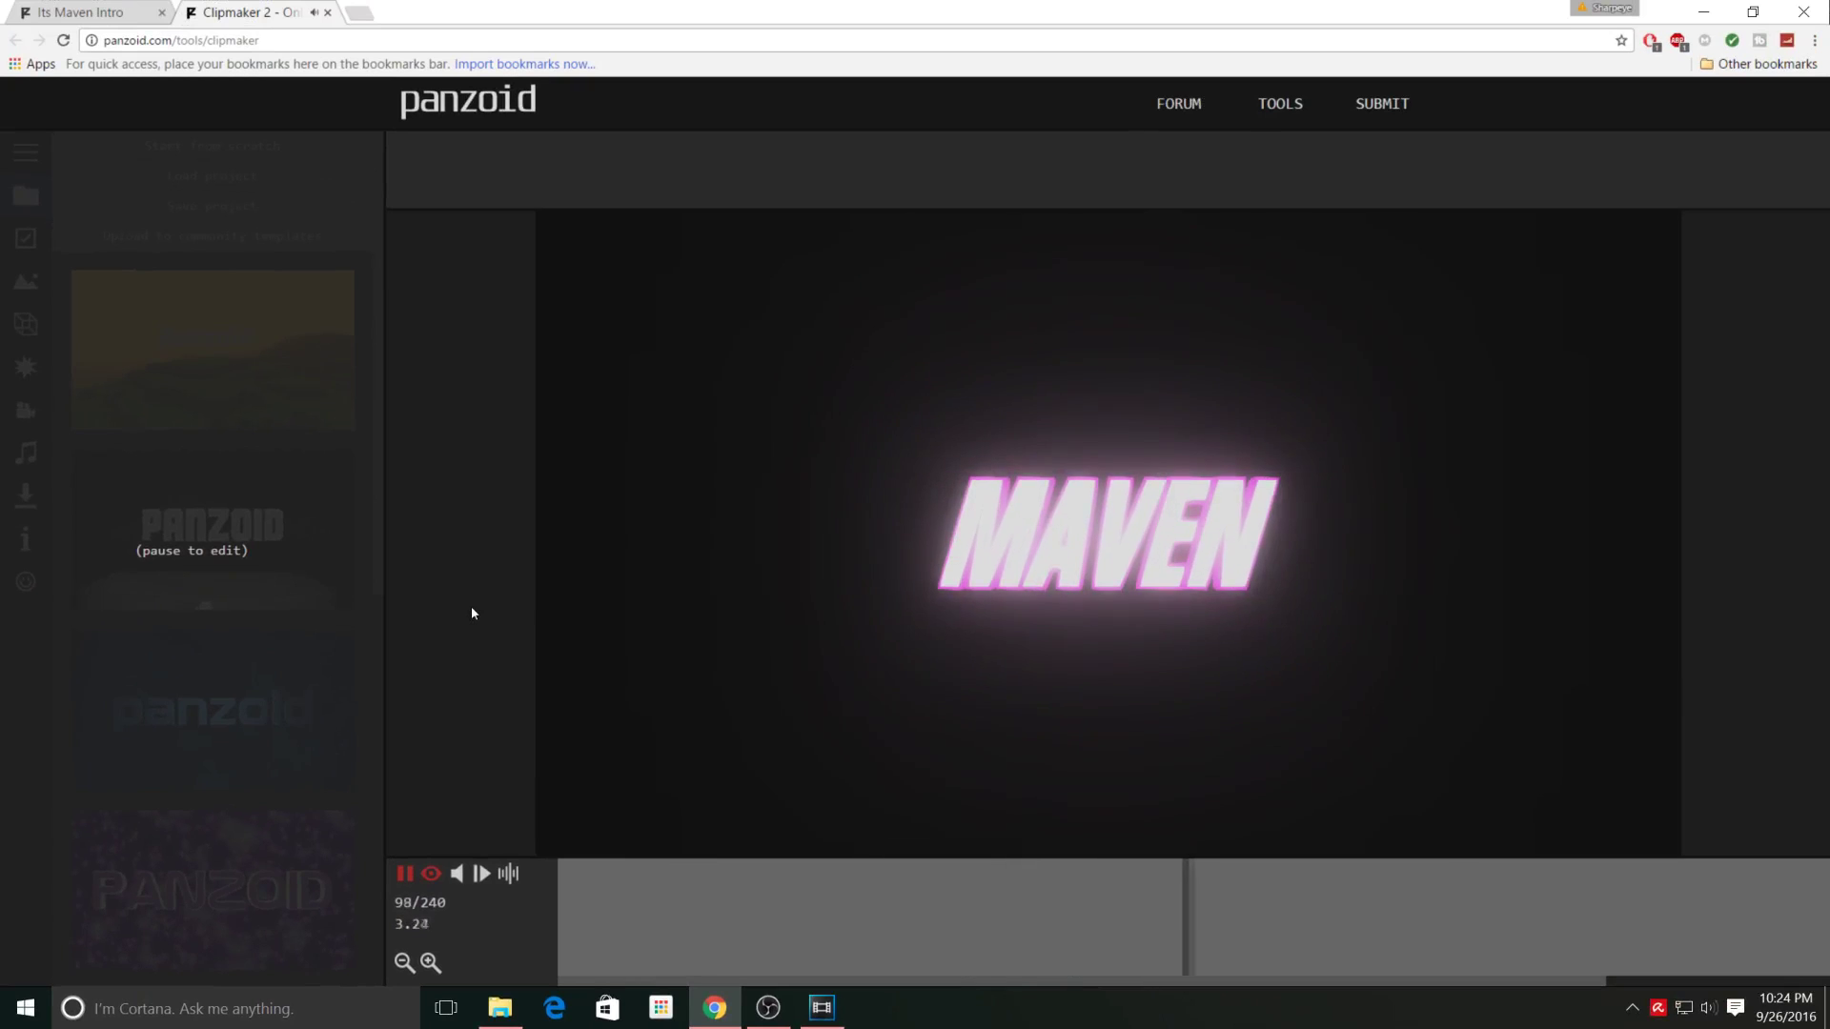
- Pause the MAVEN preview at frame 189 in the editable view and open basic settings
left_click(430, 873)
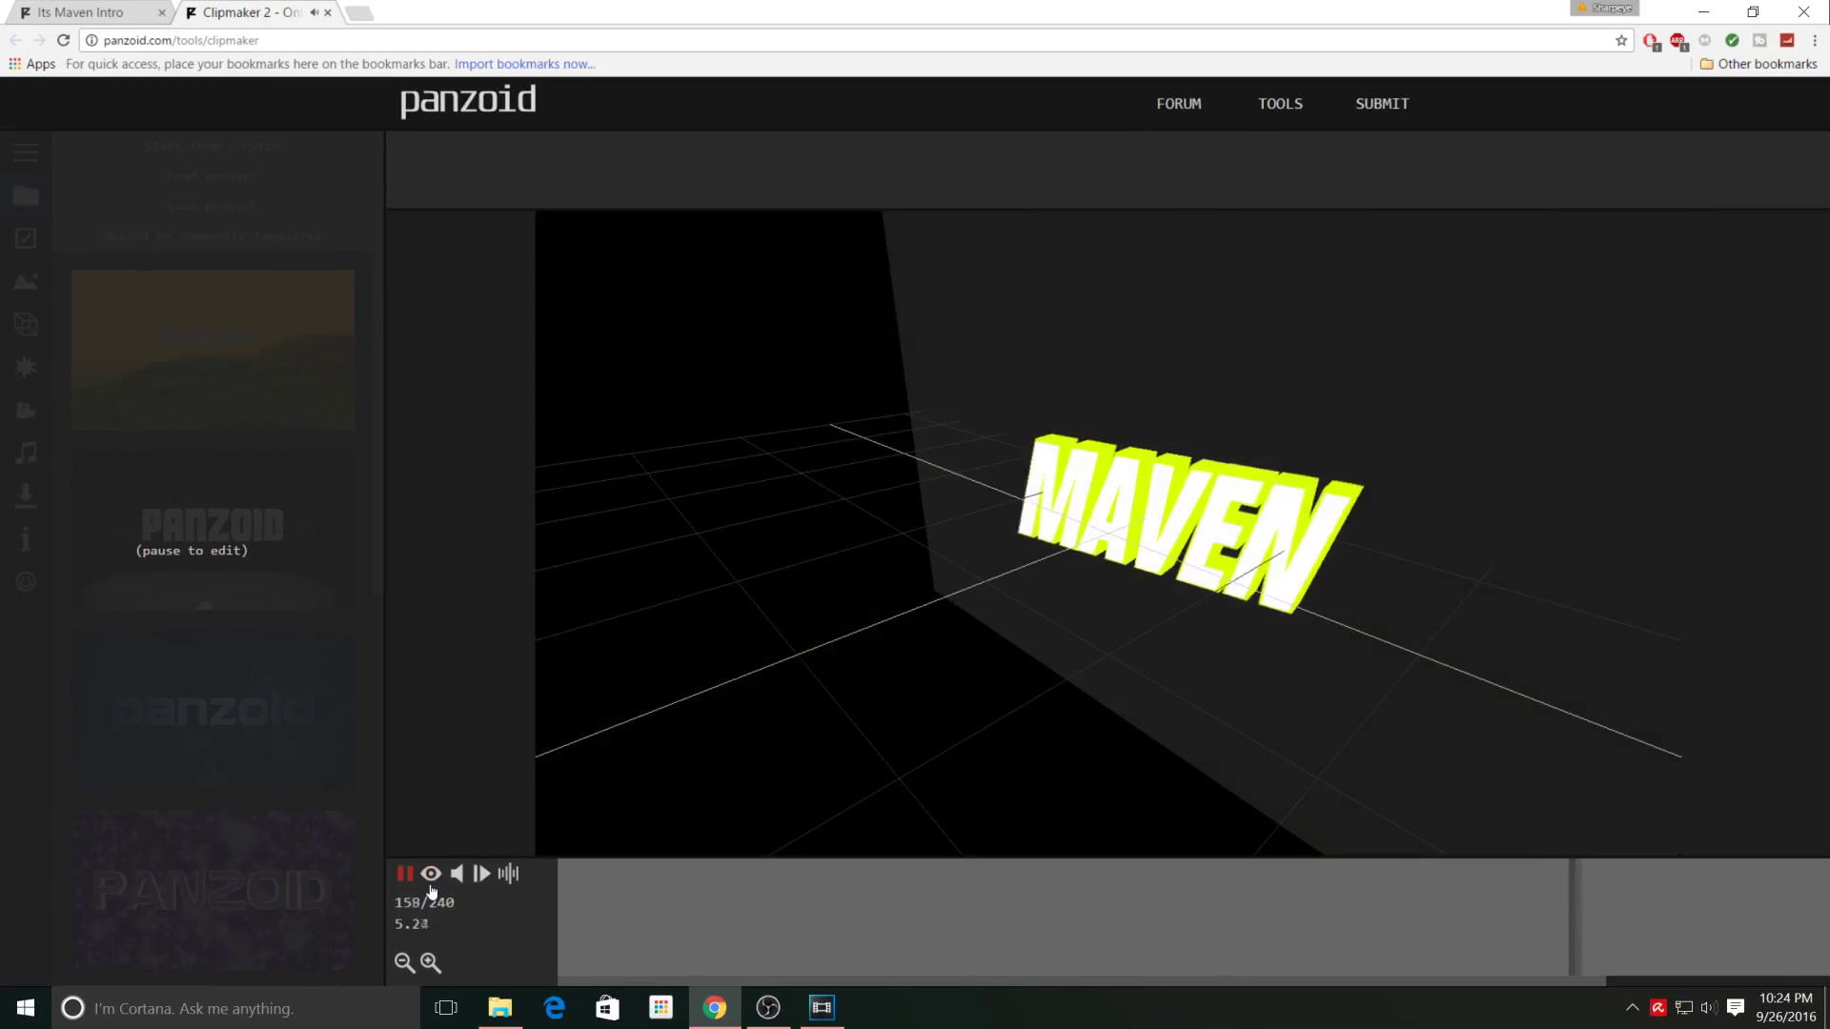
left_click(405, 877)
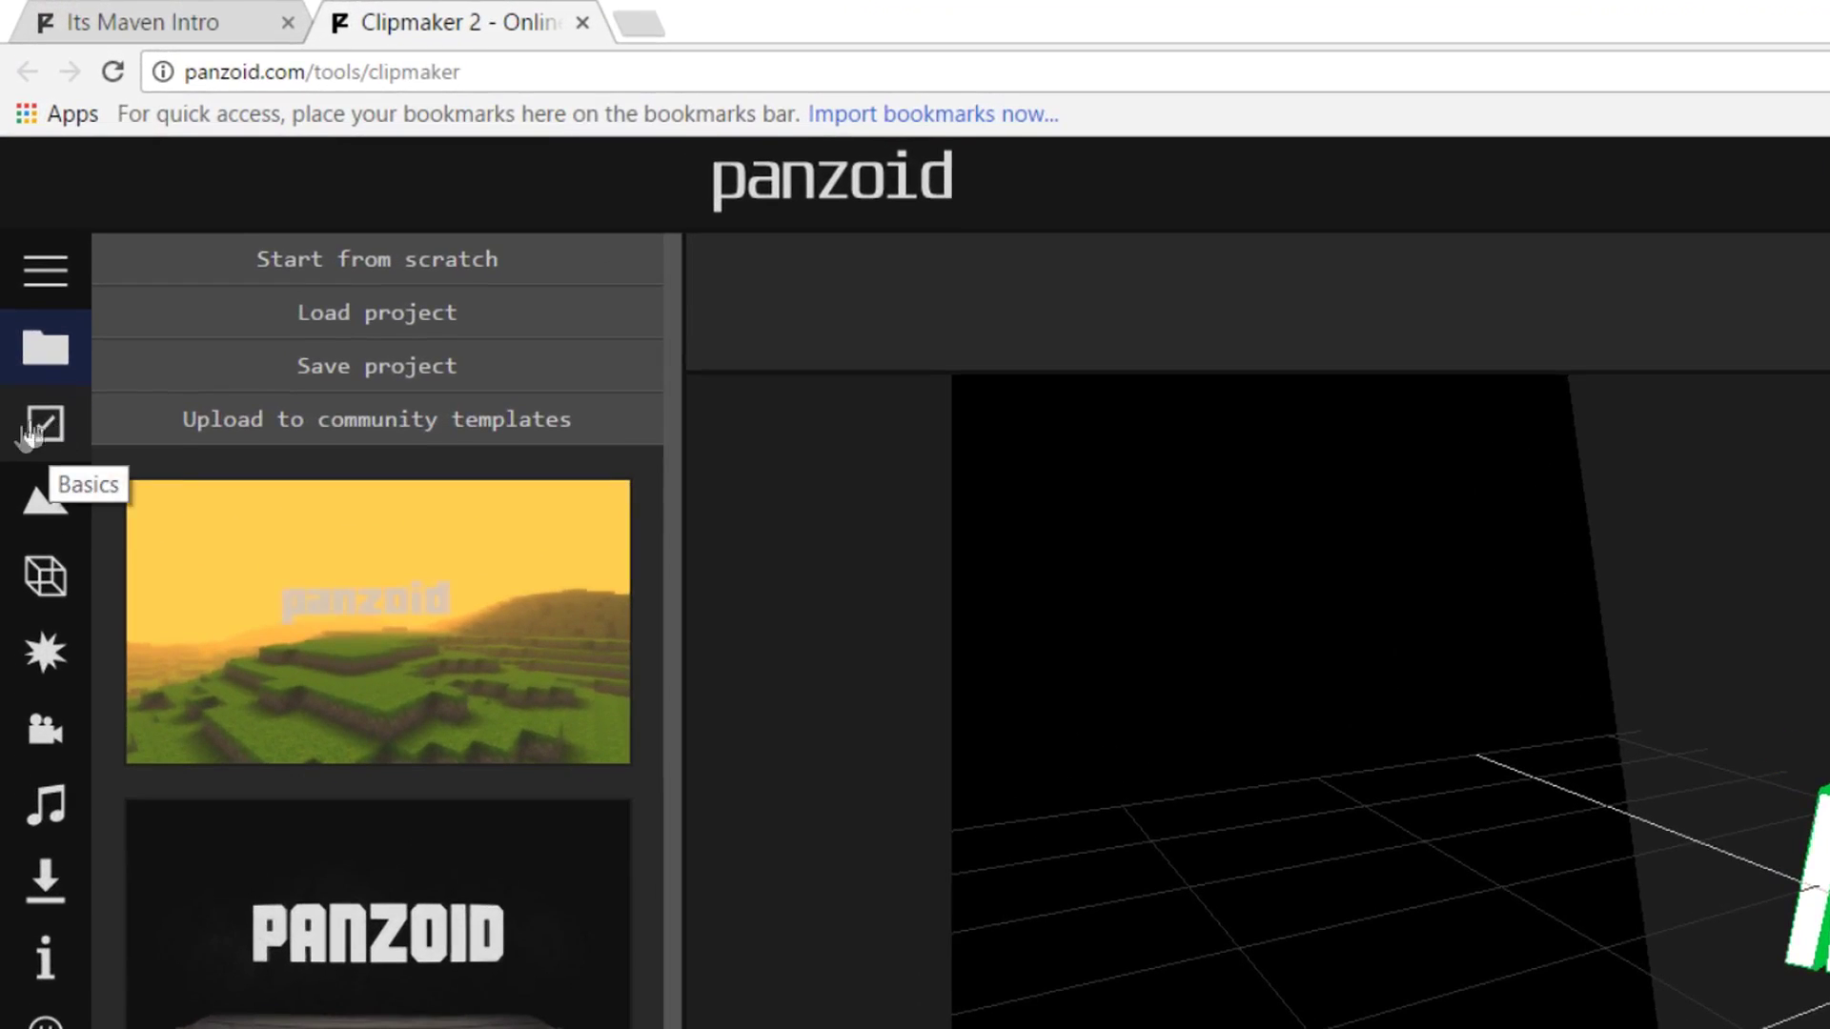
left_click(53, 437)
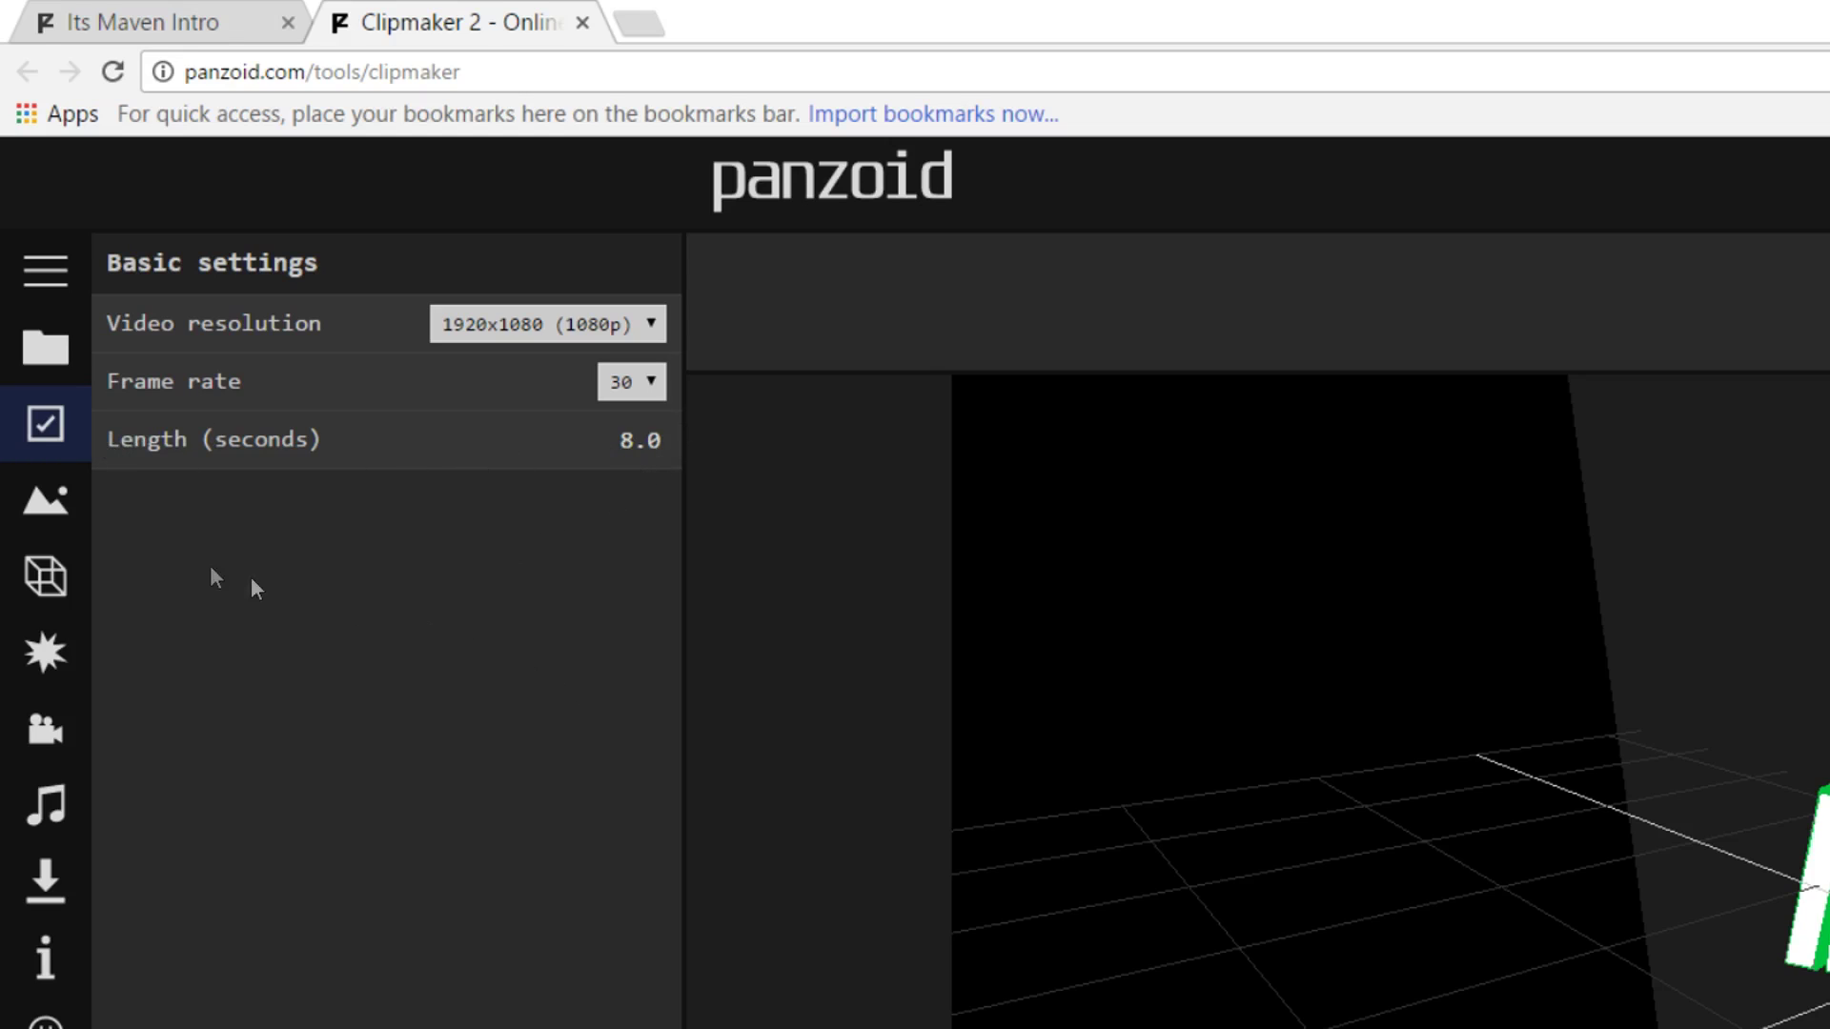
- Show the object list with one rectangle and two Maven text objects
left_click(50, 589)
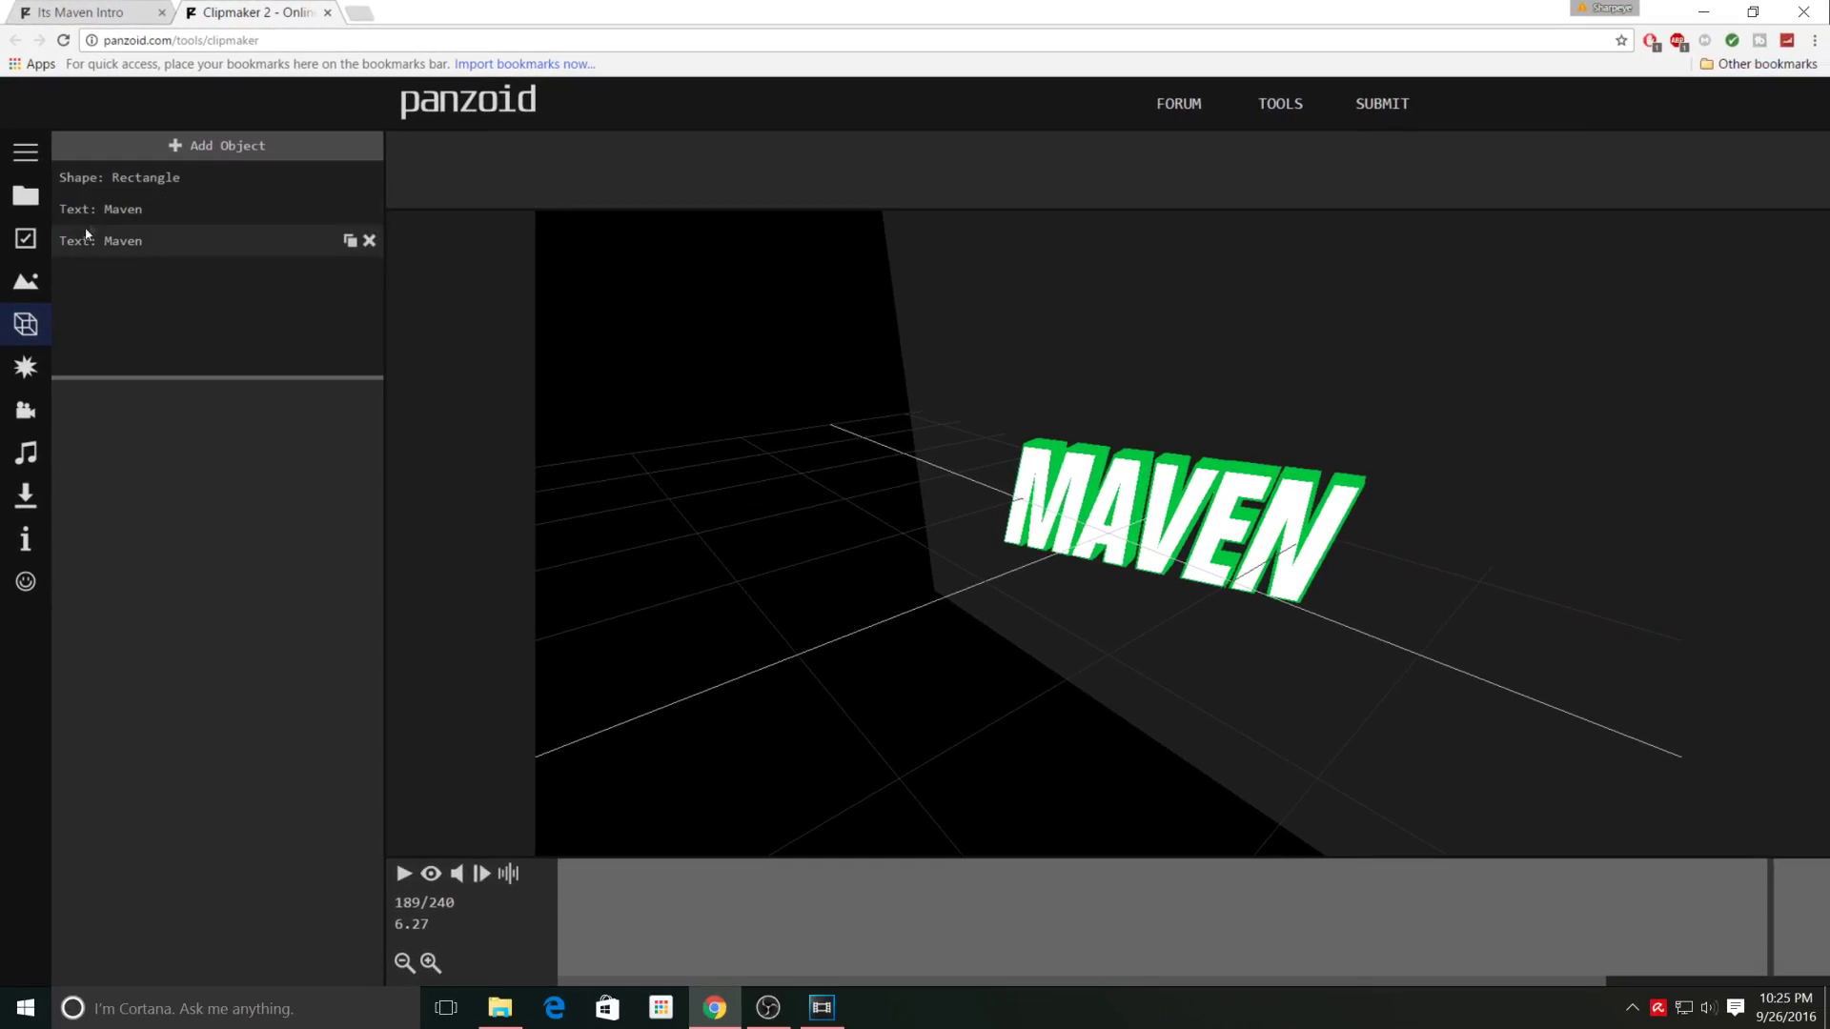
- Change the first Maven text object's wording to Sharpeye
left_click(93, 209)
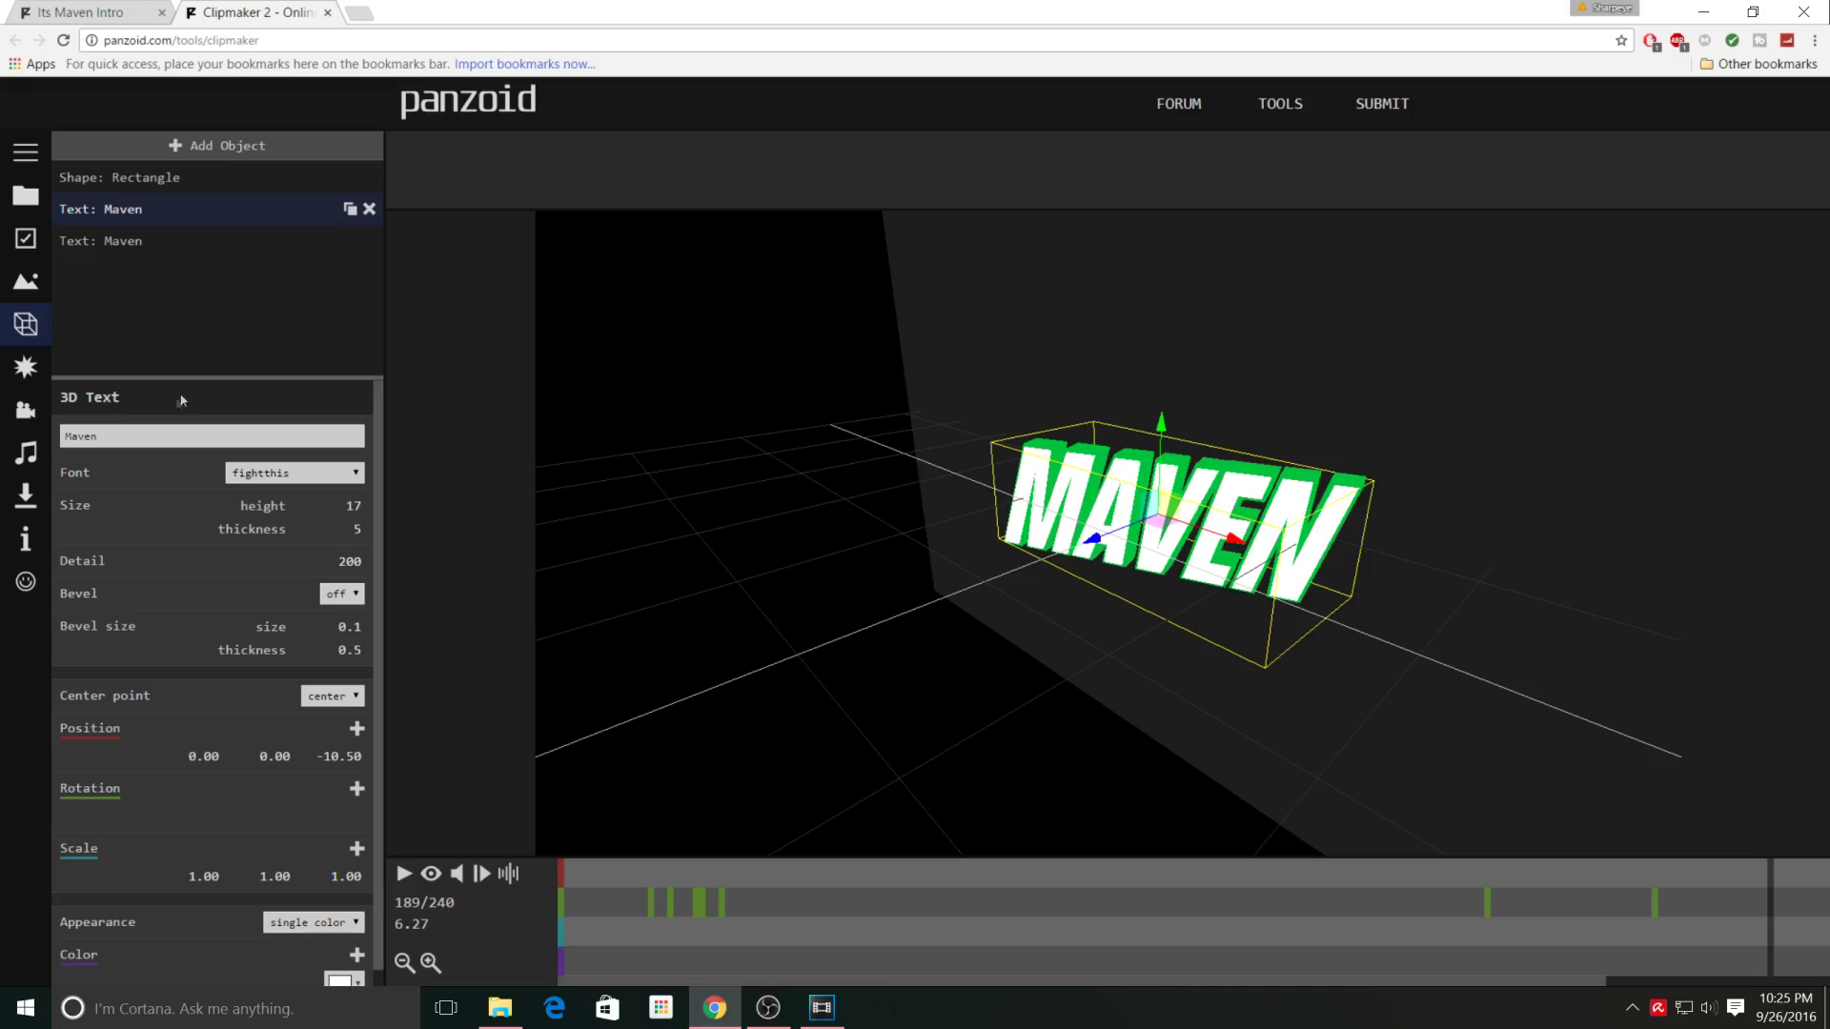
double_click(165, 437)
key("BackSpace")
type("Sharpeye")
key("Return")
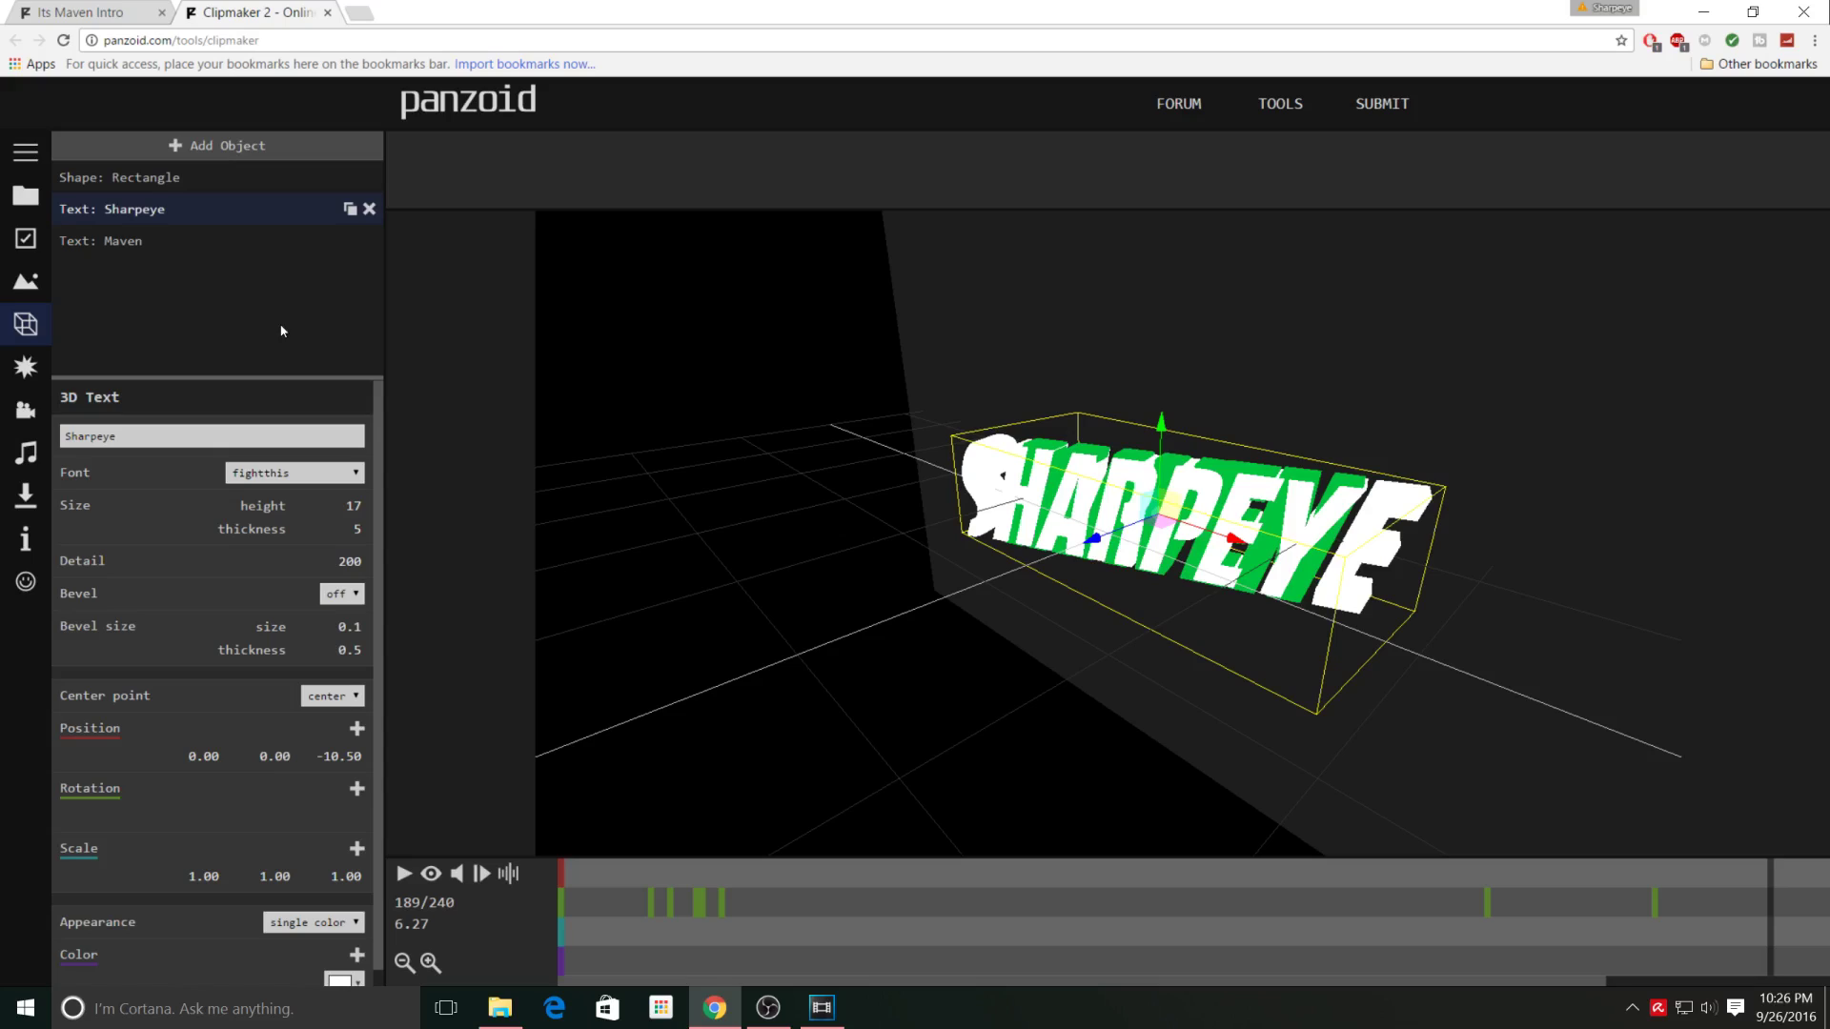
- Replace Maven with Sharpeye in the second text object too
left_click(94, 249)
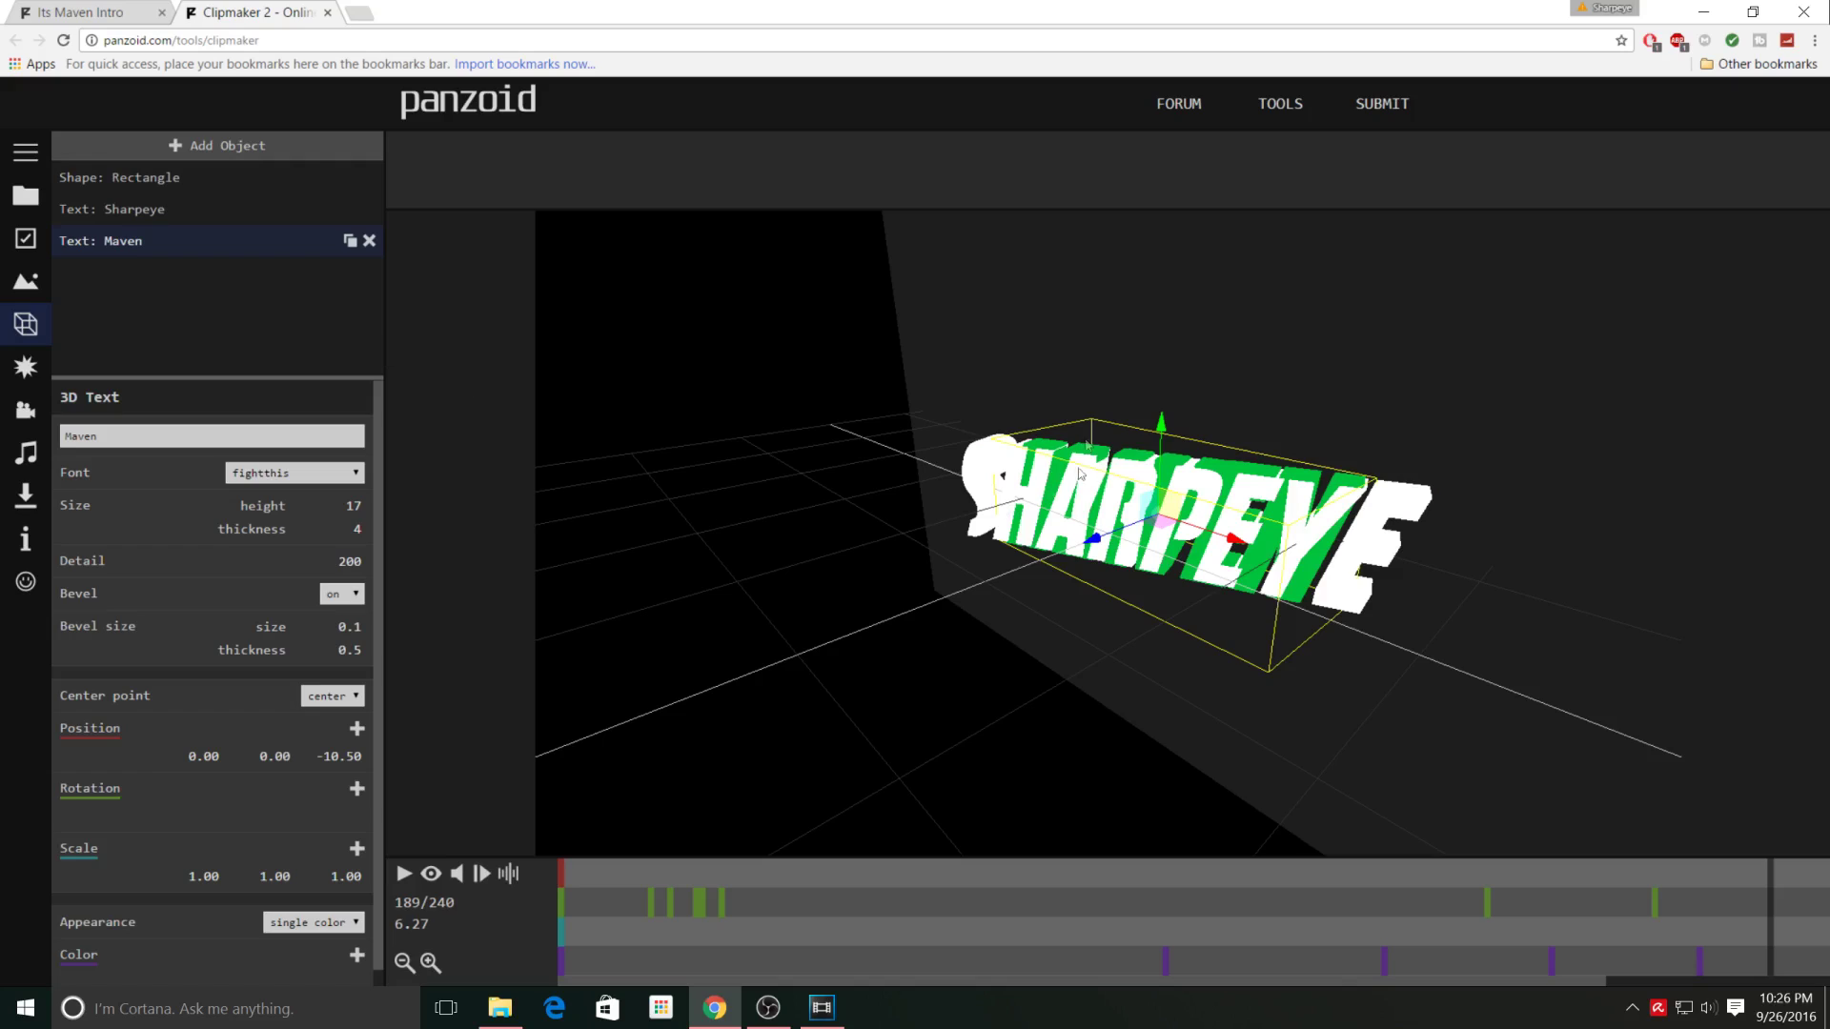
double_click(173, 439)
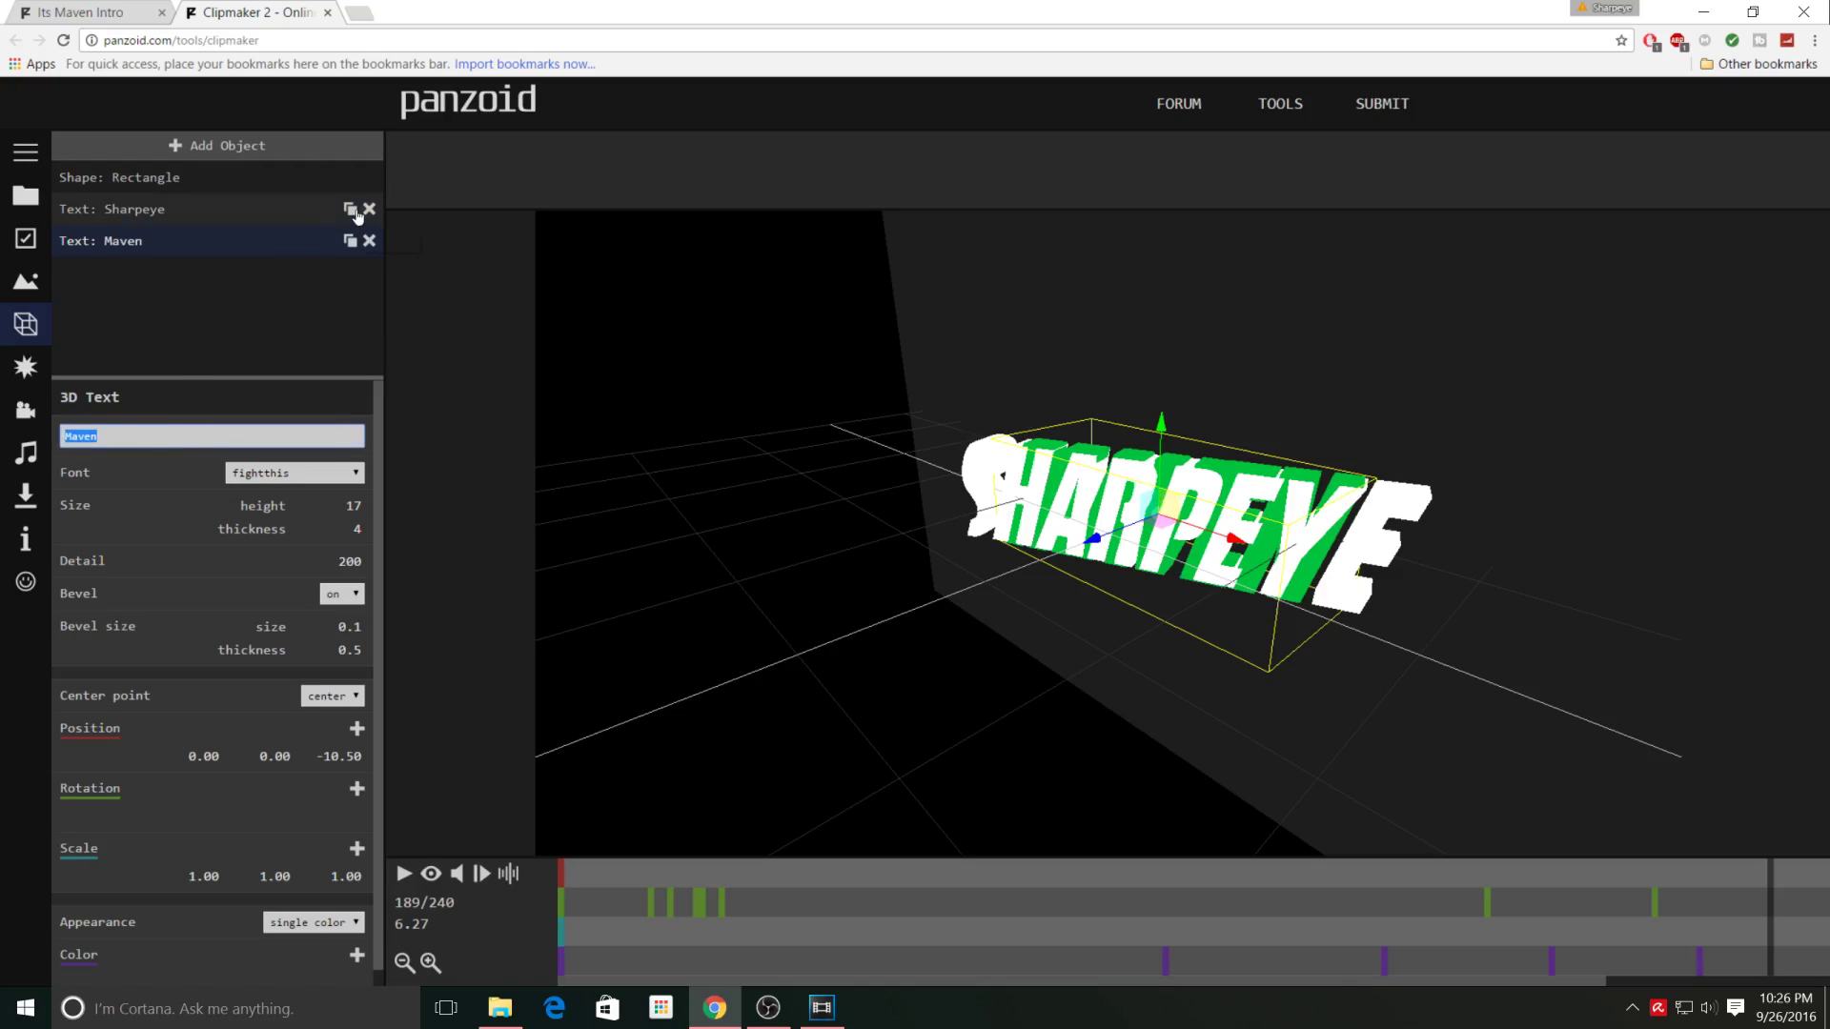
key("BackSpace")
type("sh")
type("peye")
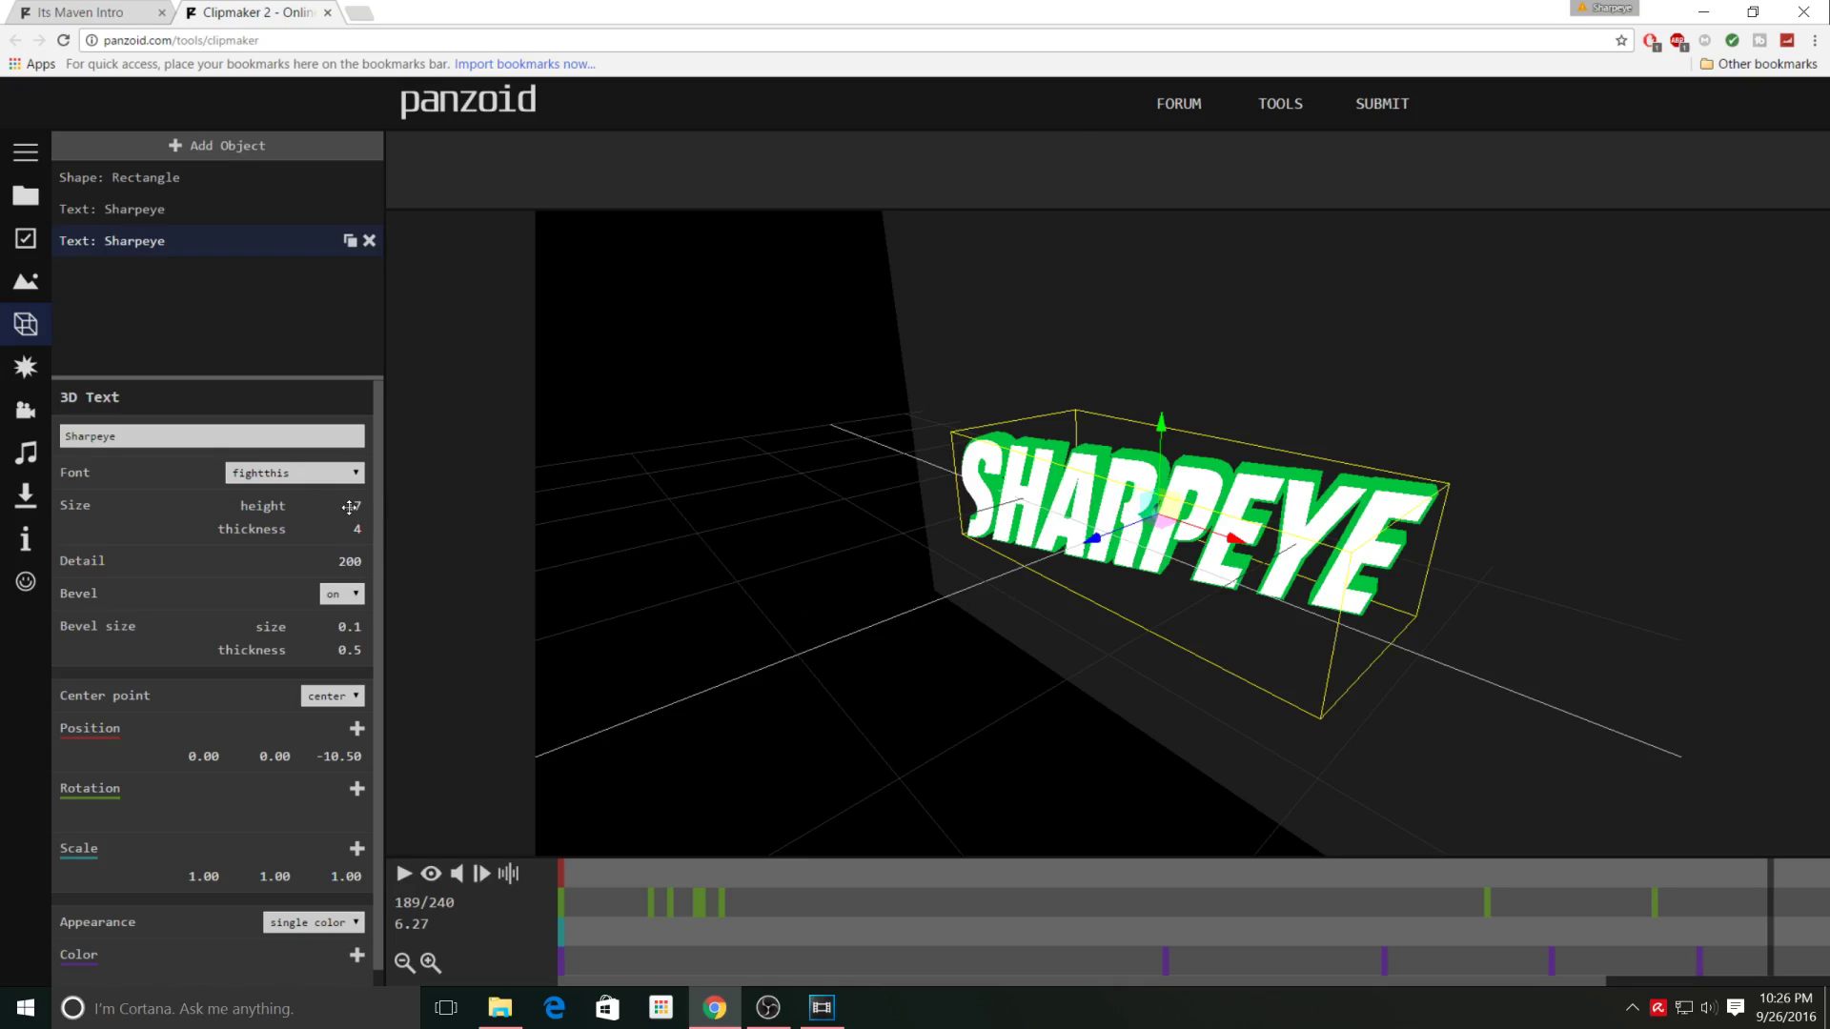
- Reduce the Sharpeye text height from 17 to 14 and turn on the rendered preview
left_click(350, 507)
type("14")
left_click(153, 210)
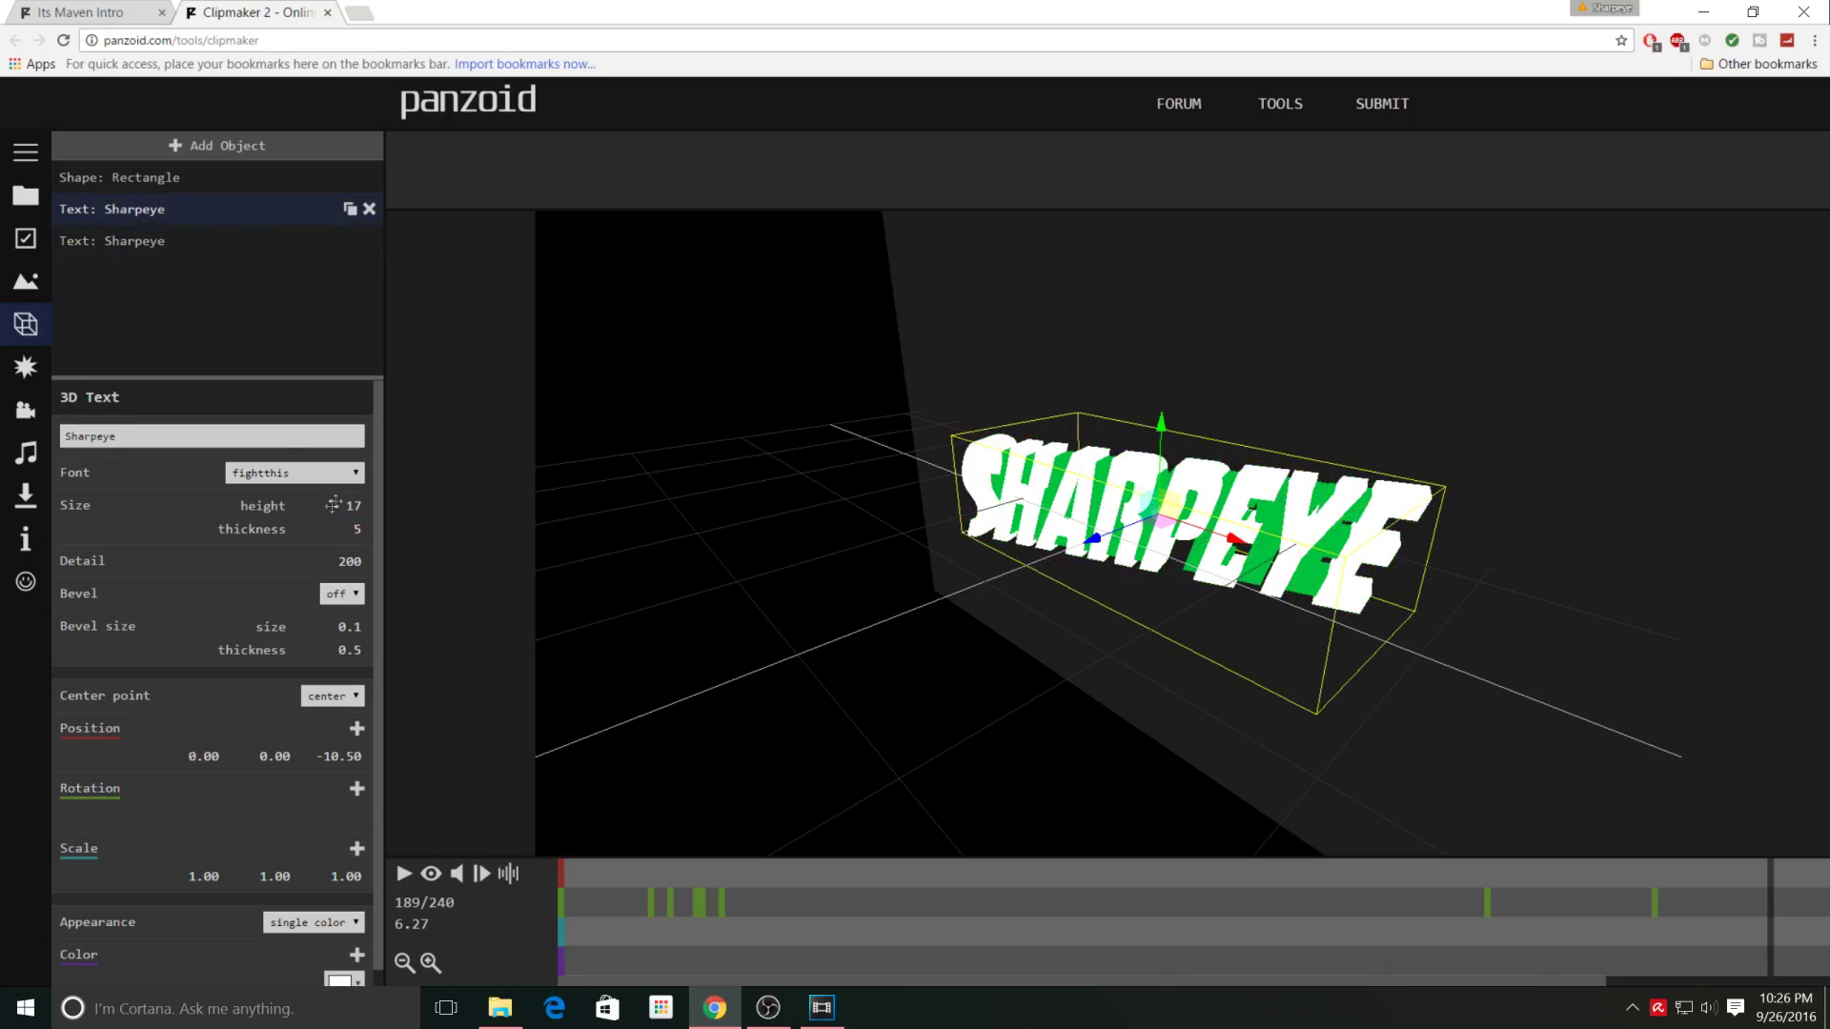
key("BackSpace")
type("14")
key("Return")
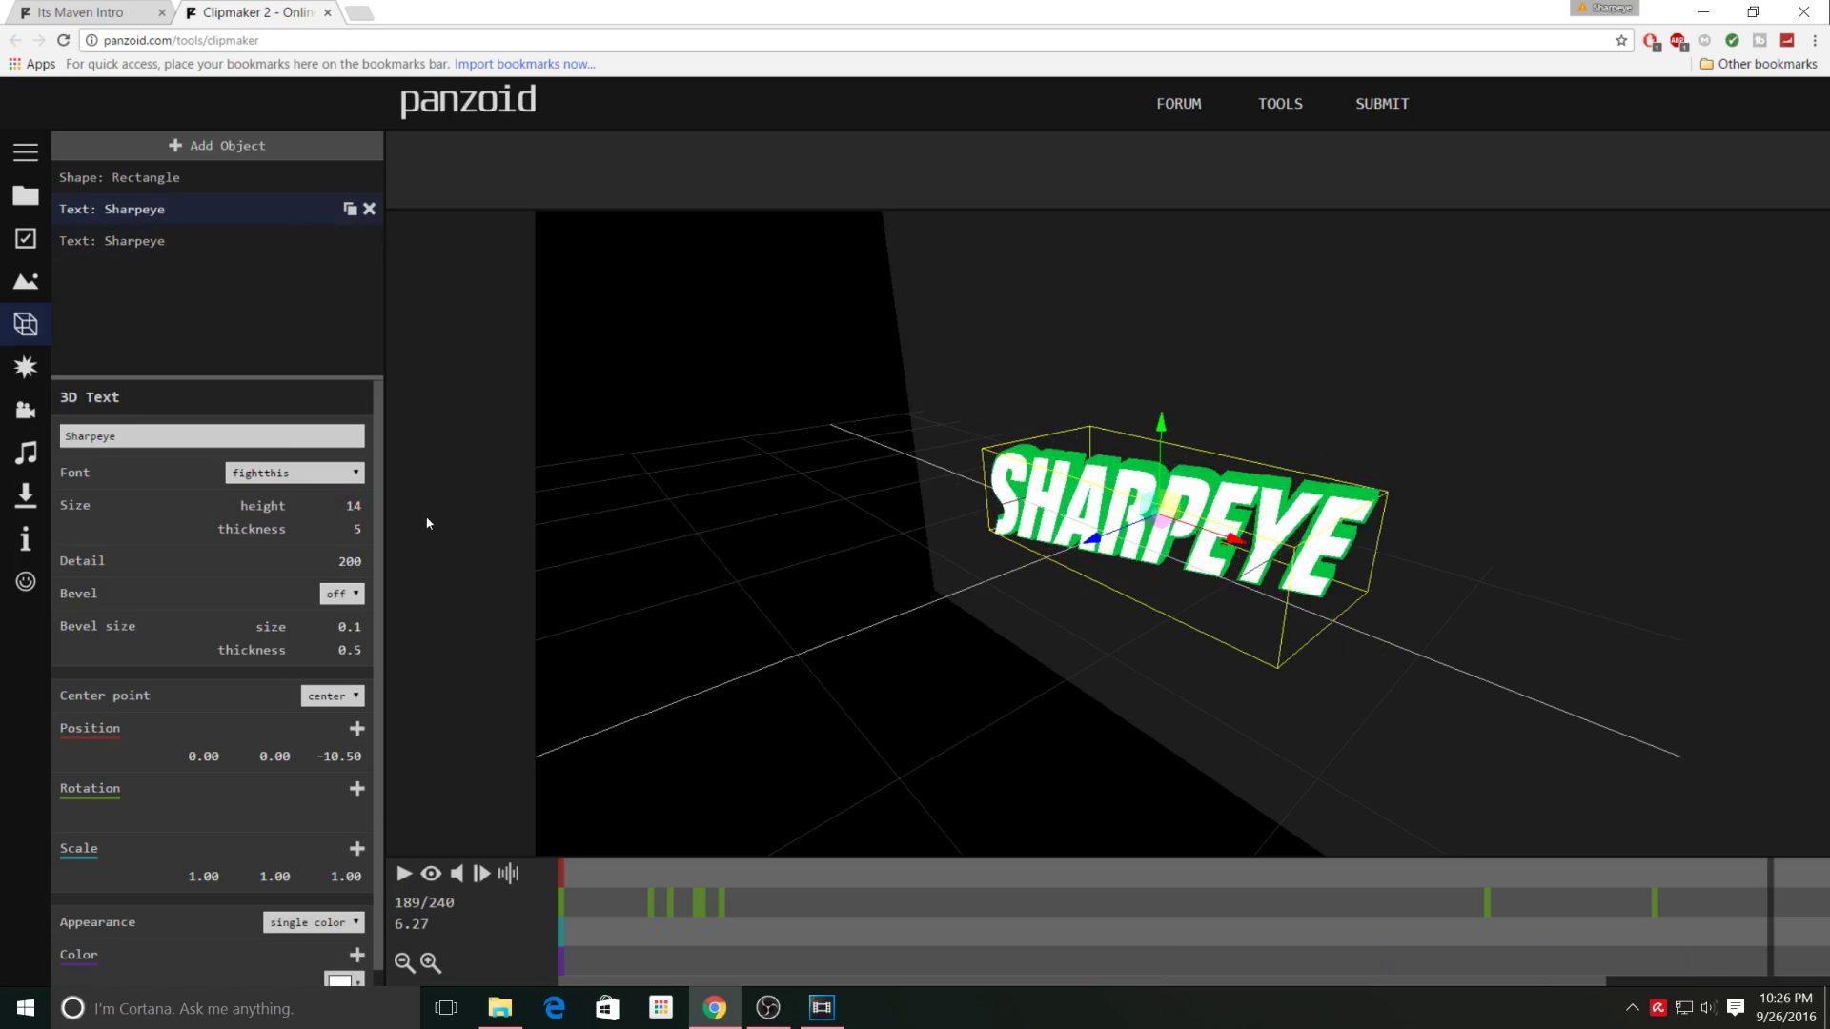
left_click(434, 875)
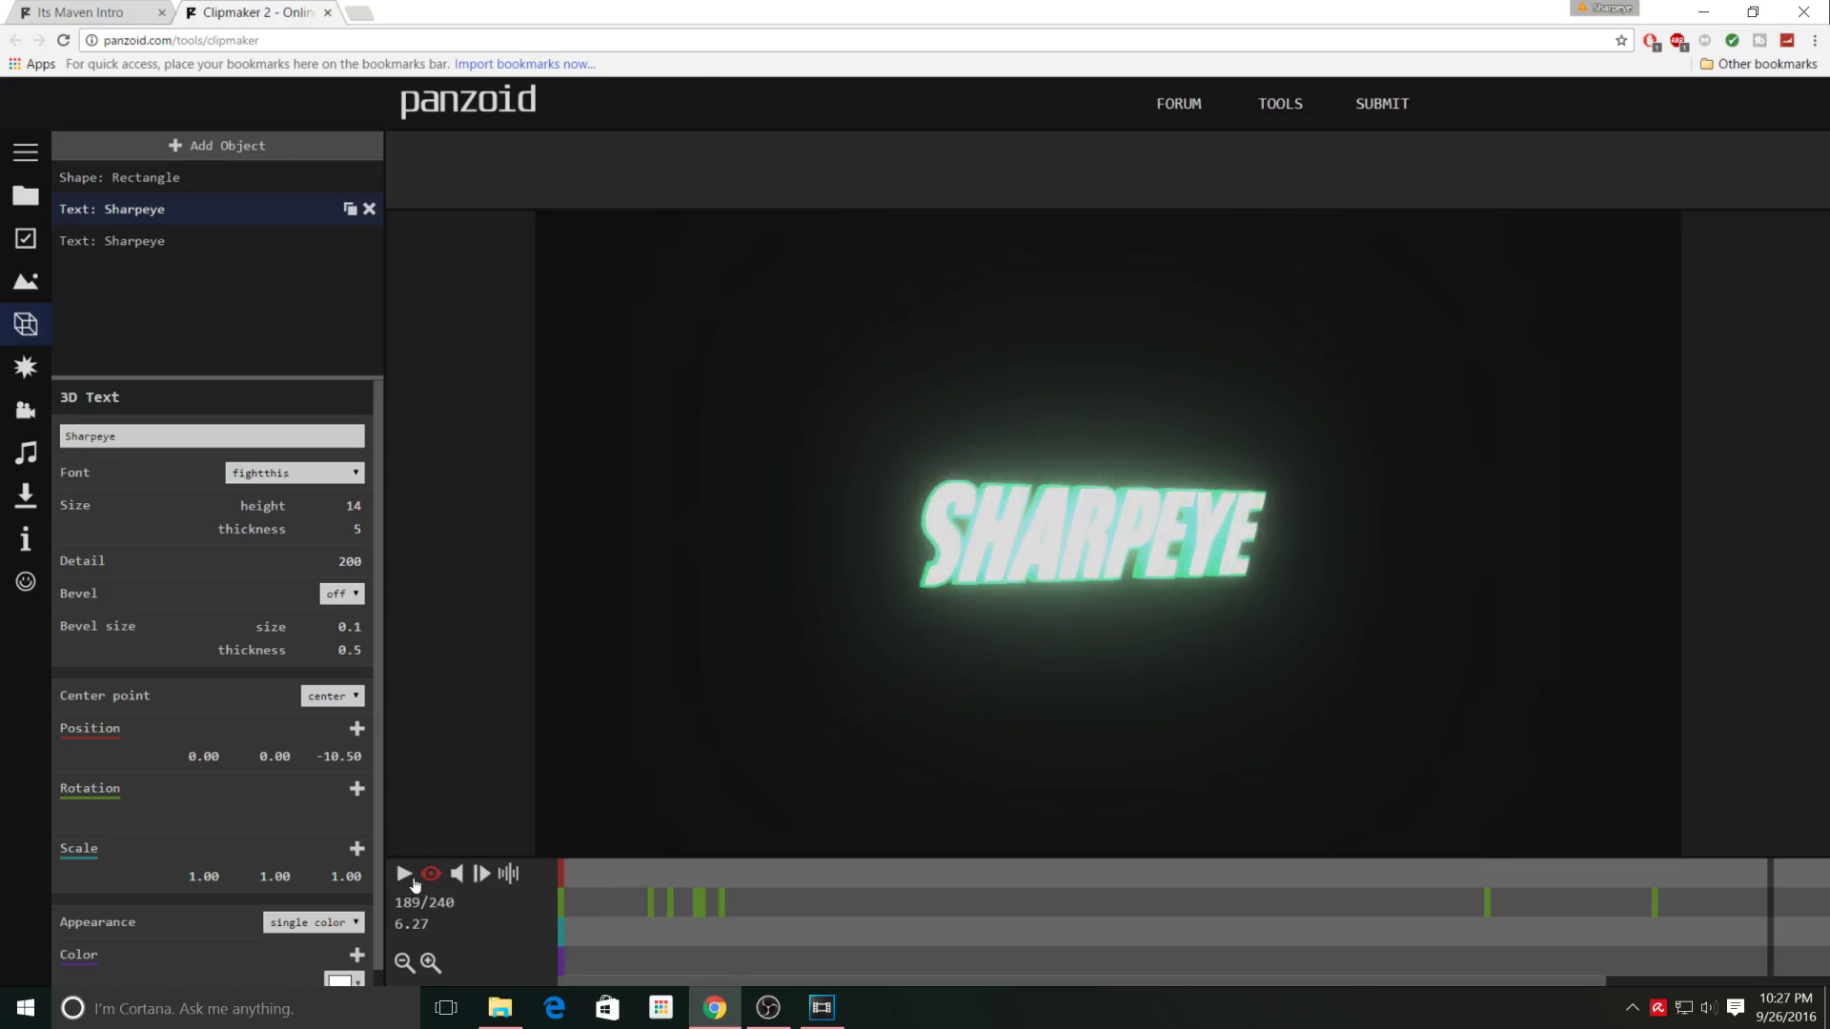
left_click(404, 874)
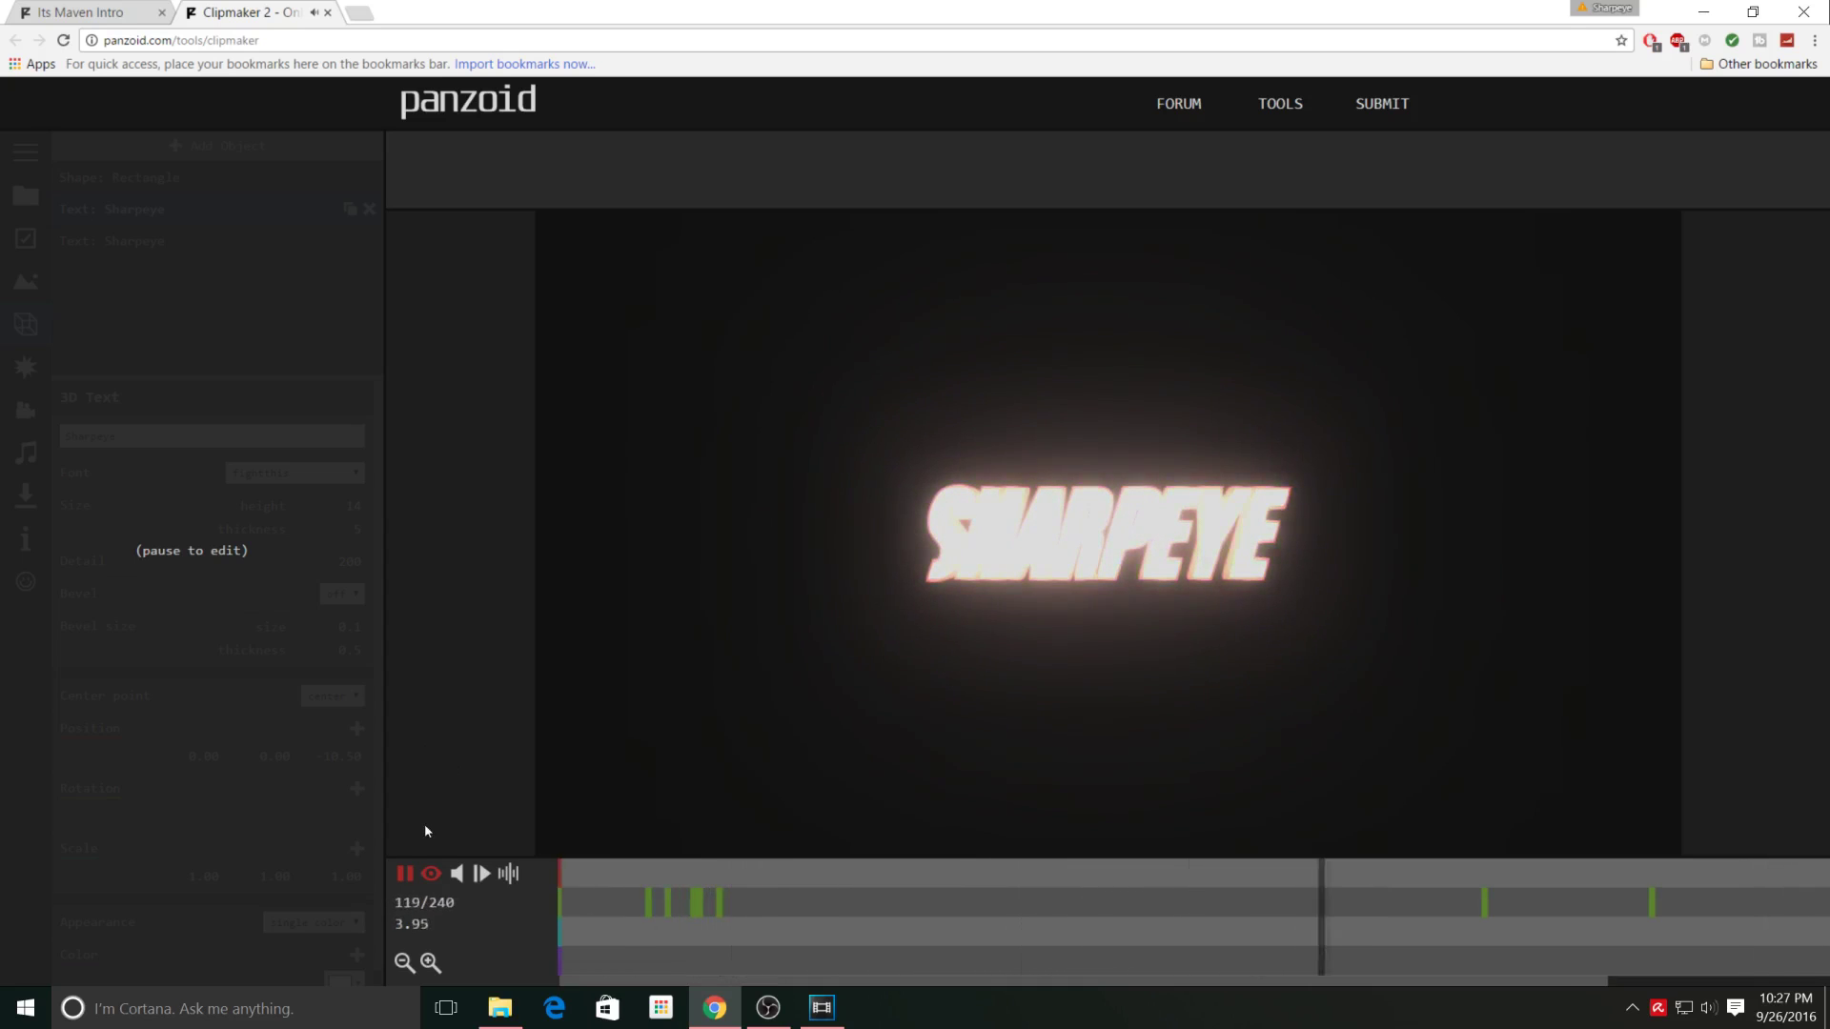
left_click(432, 874)
key("space")
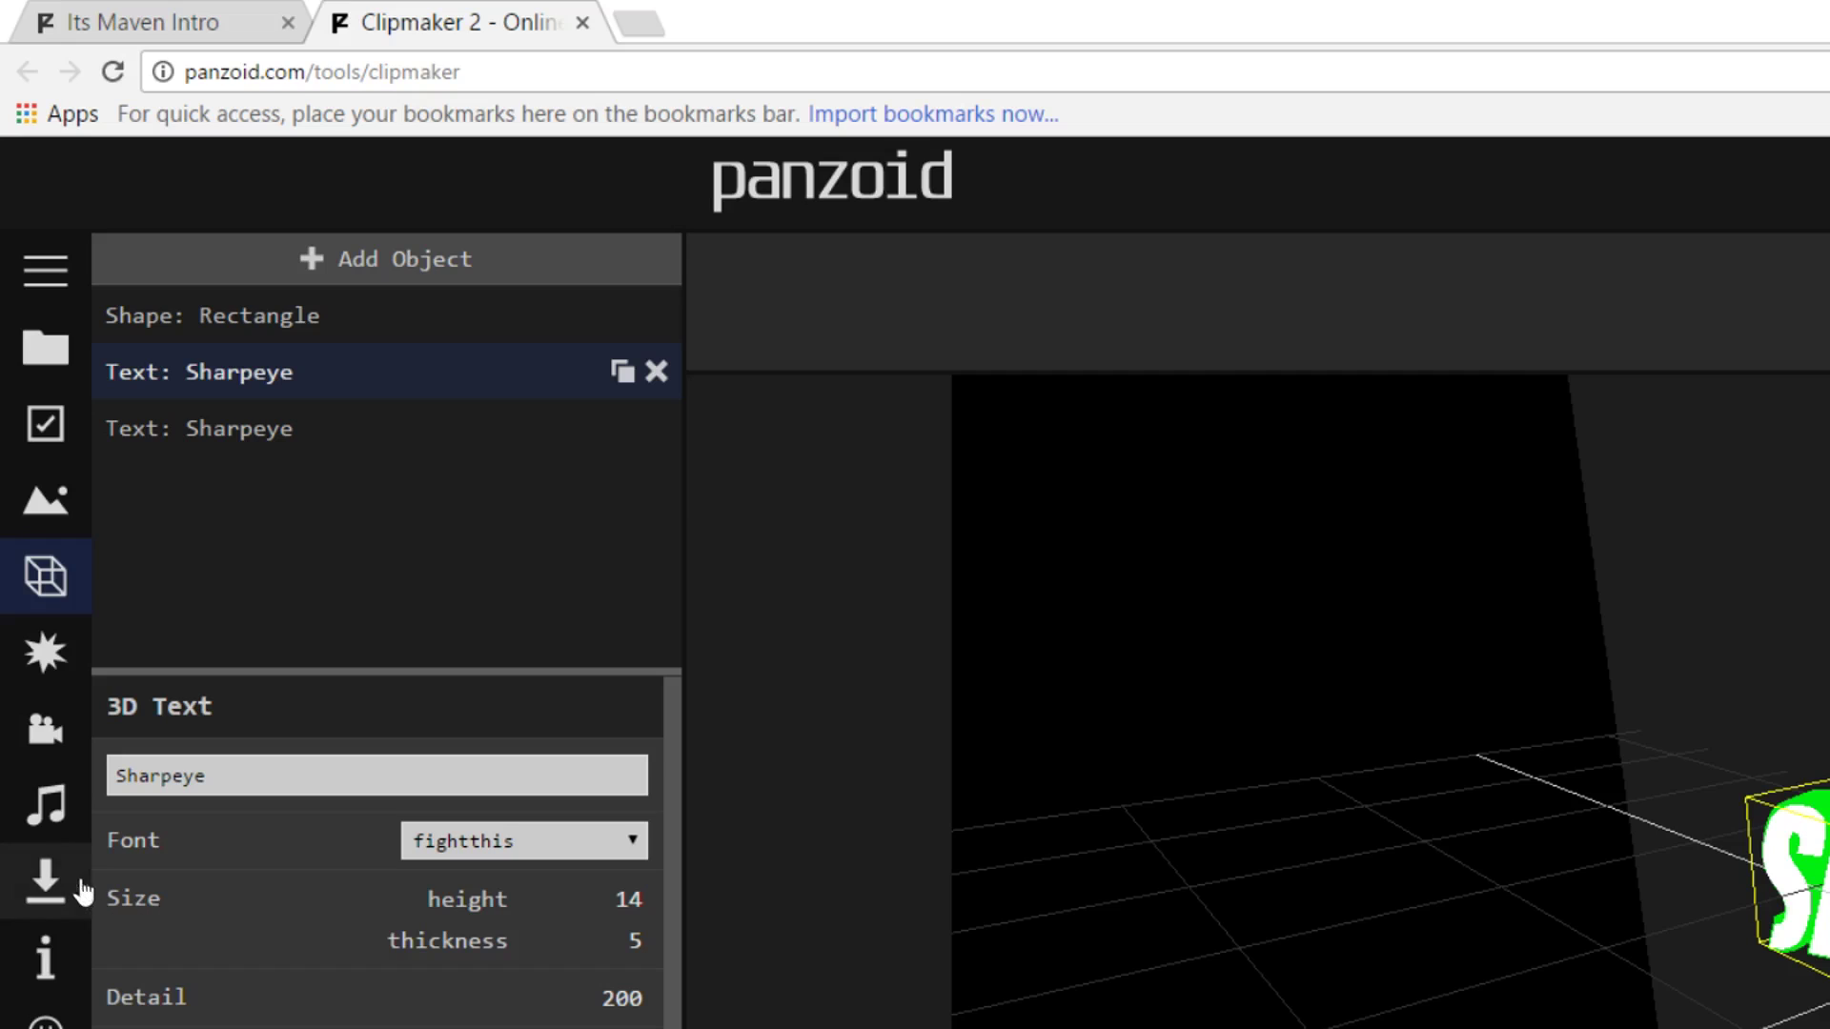
- Render the intro at best quality to clipmaker.mp4 and play it from the desktop
left_click(47, 884)
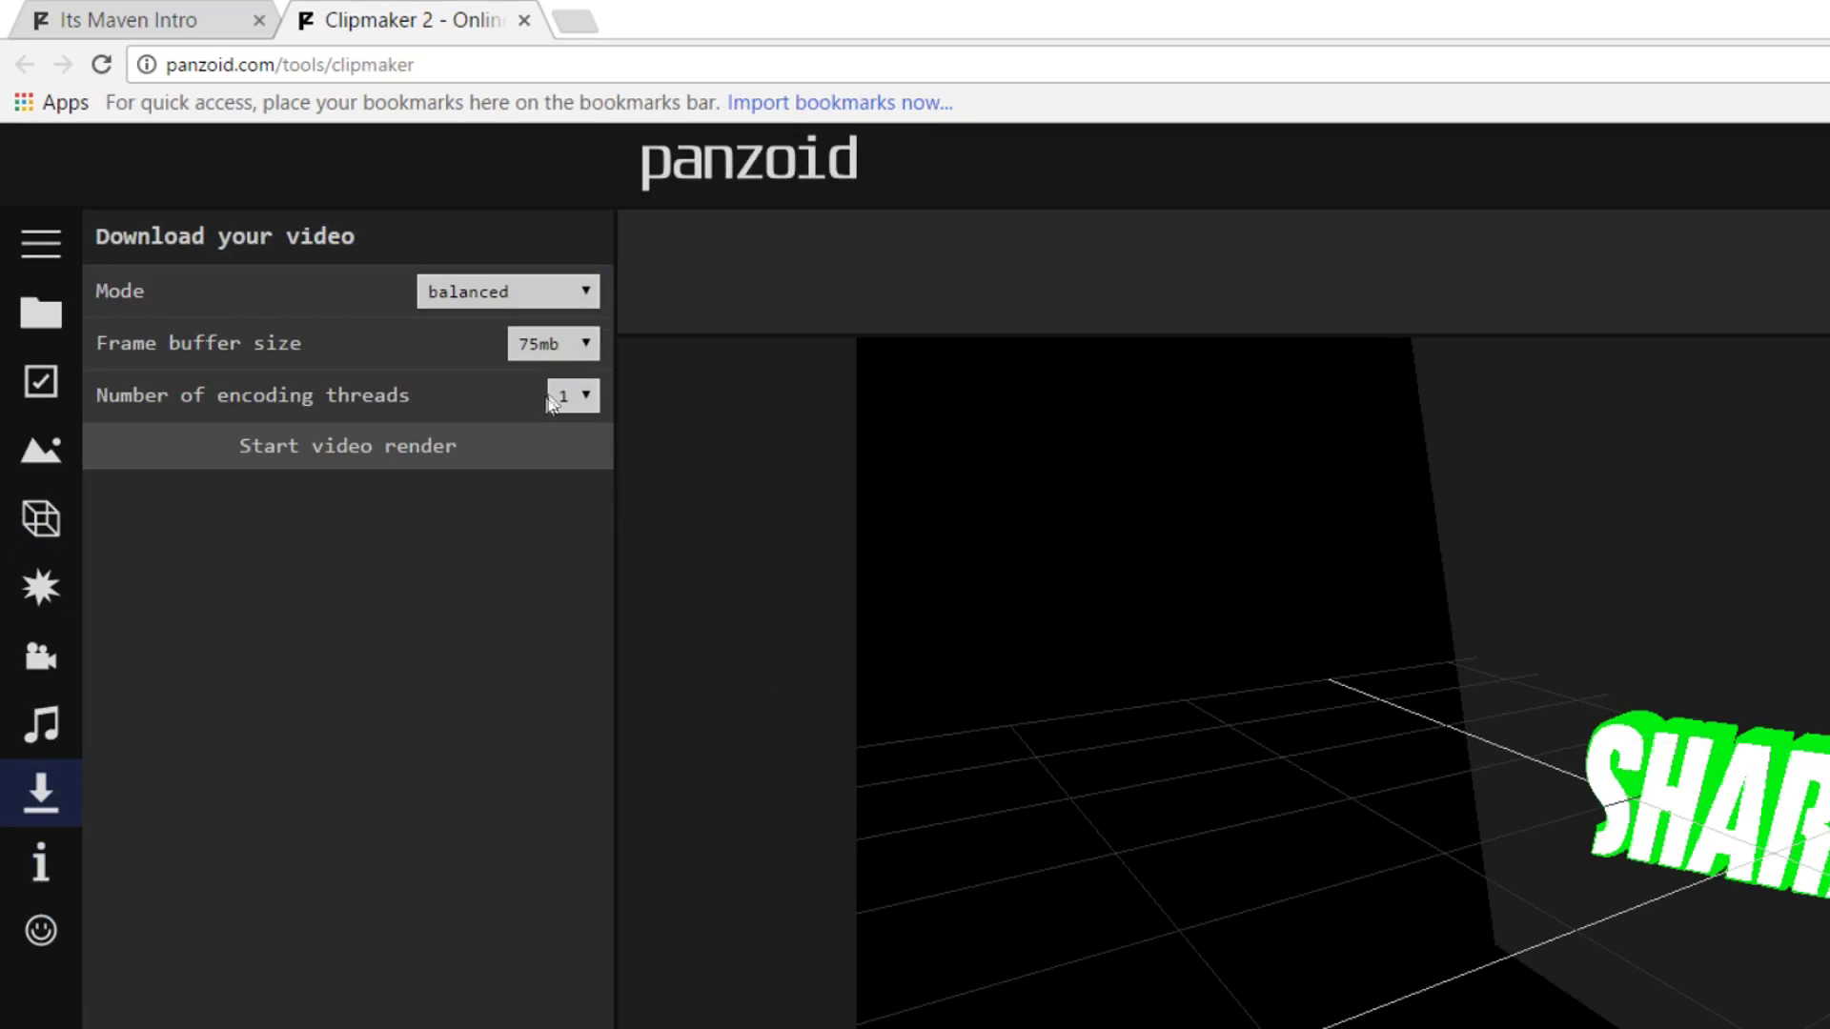
left_click(456, 291)
left_click(463, 370)
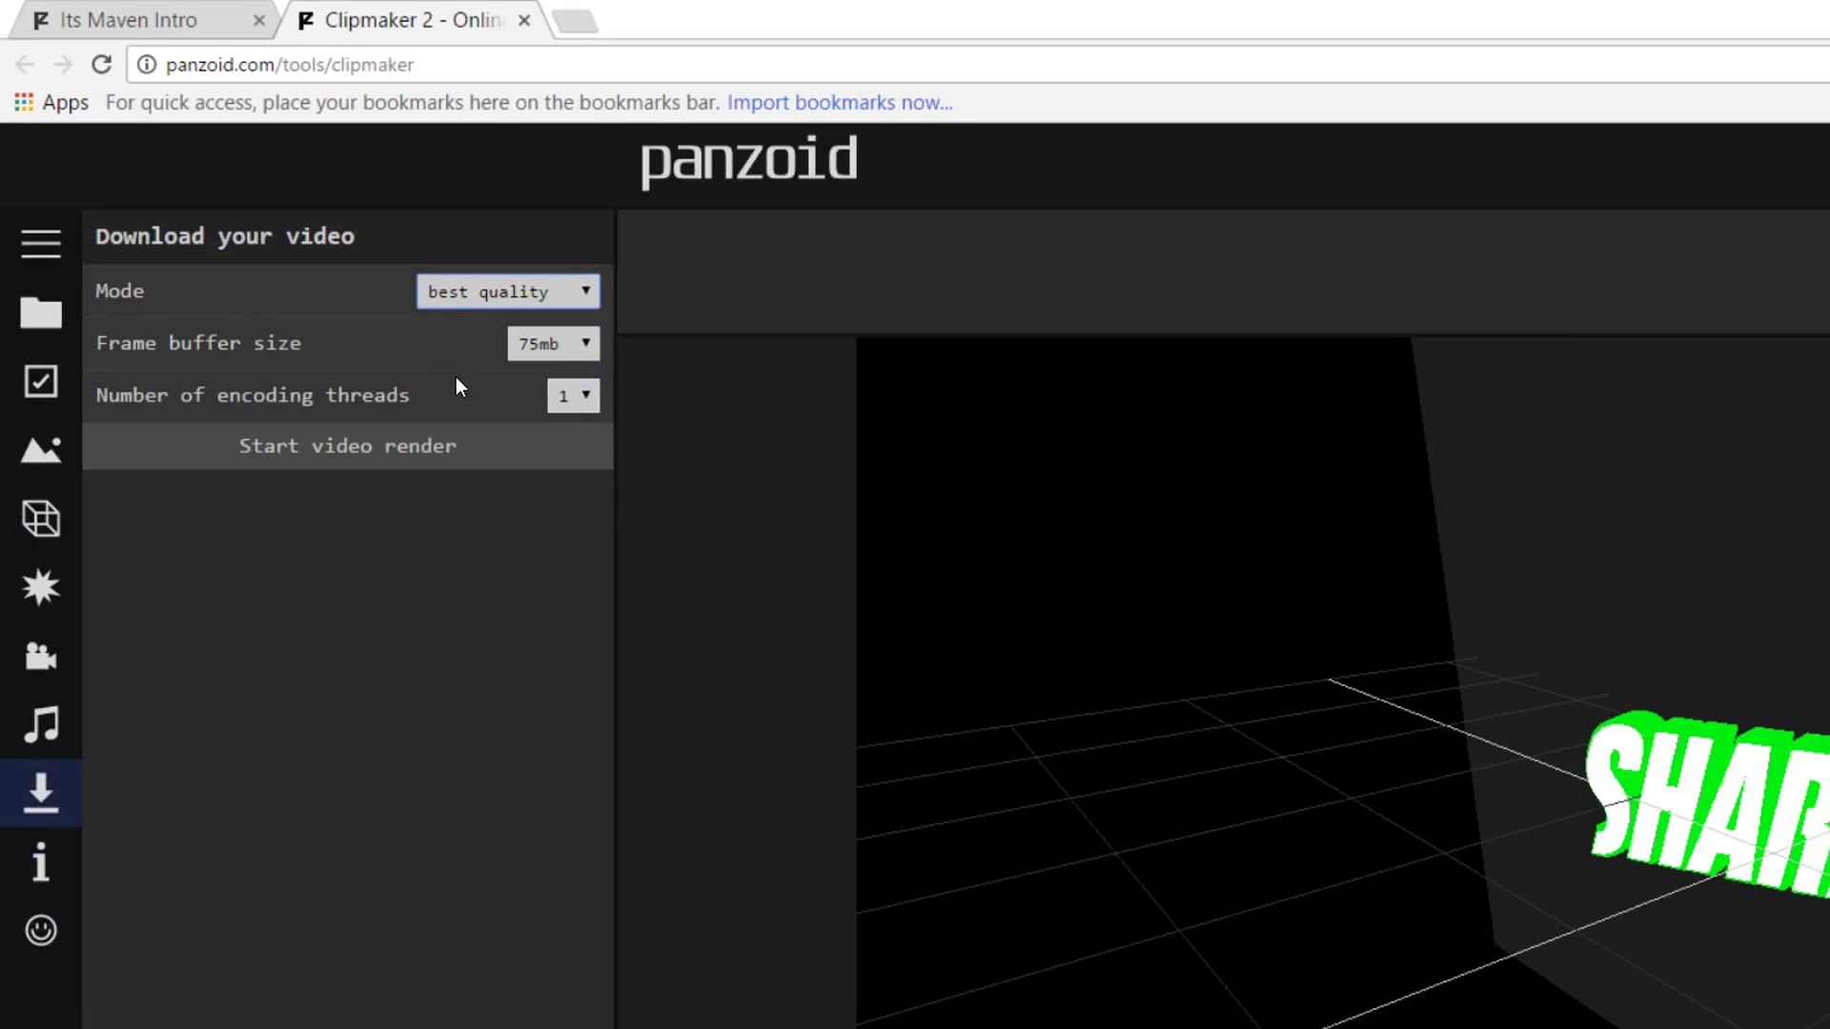
left_click(392, 454)
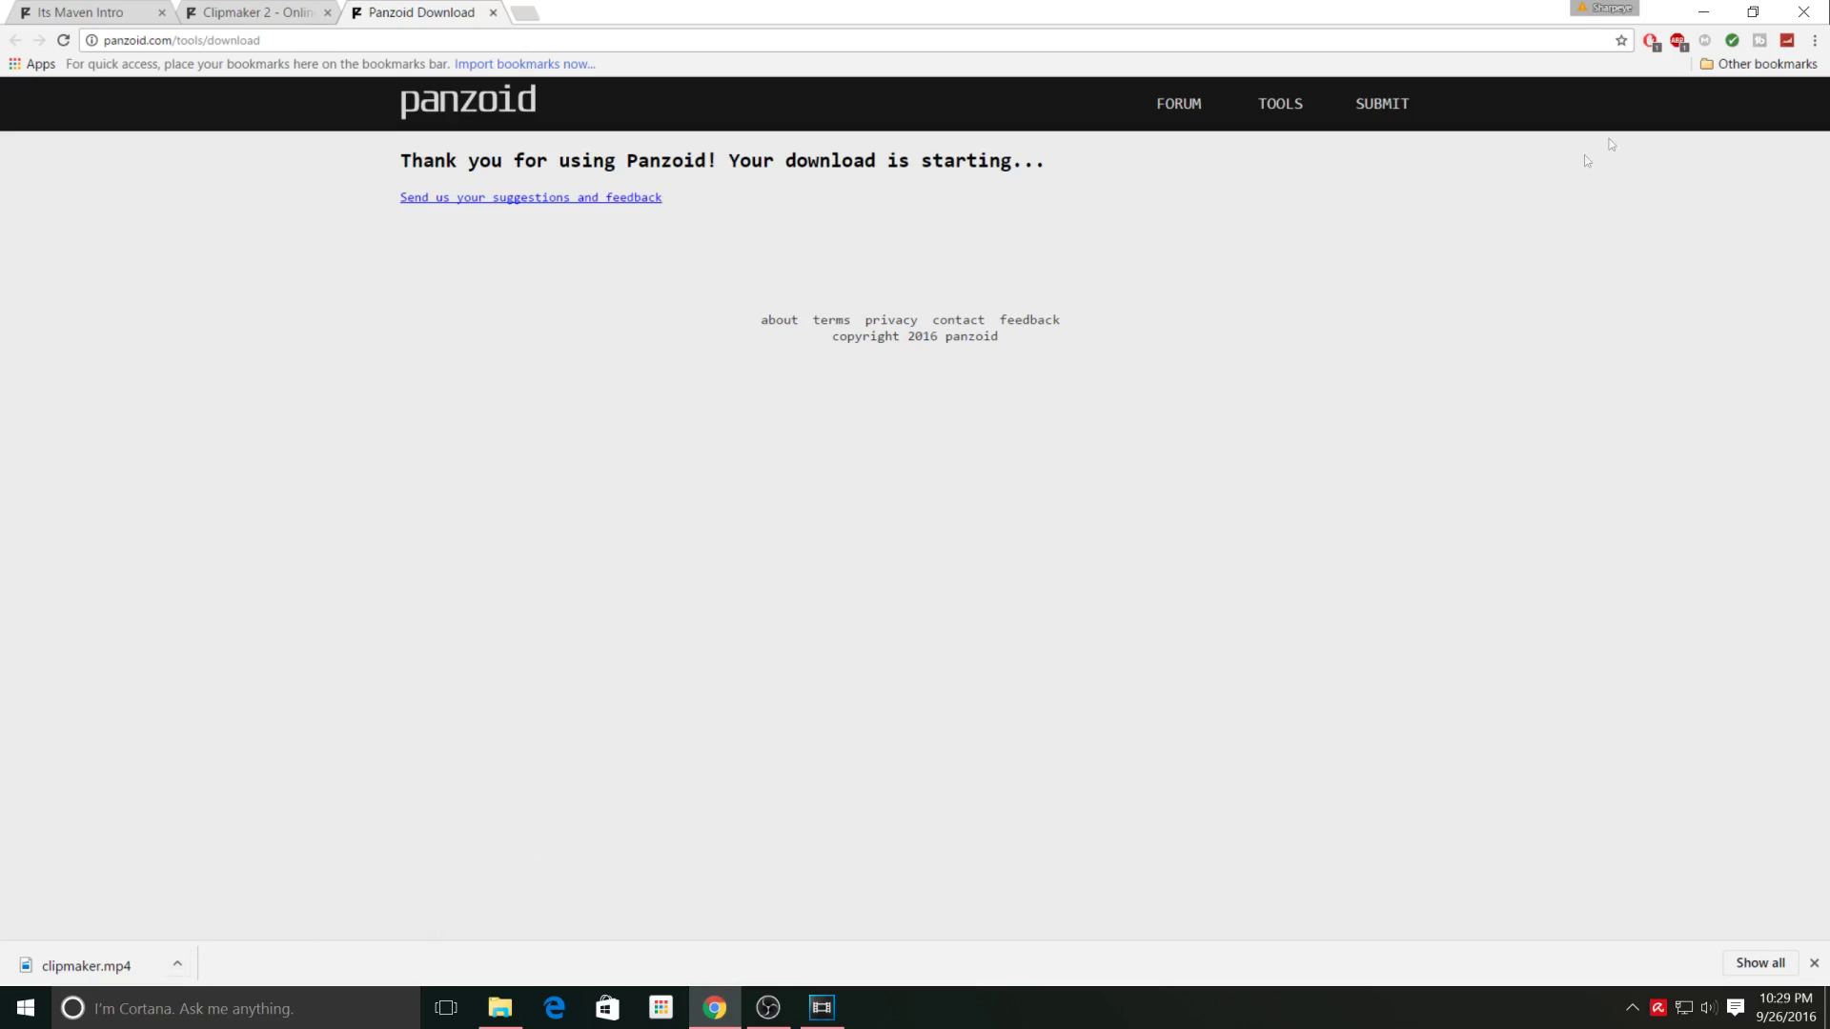
left_click(1703, 11)
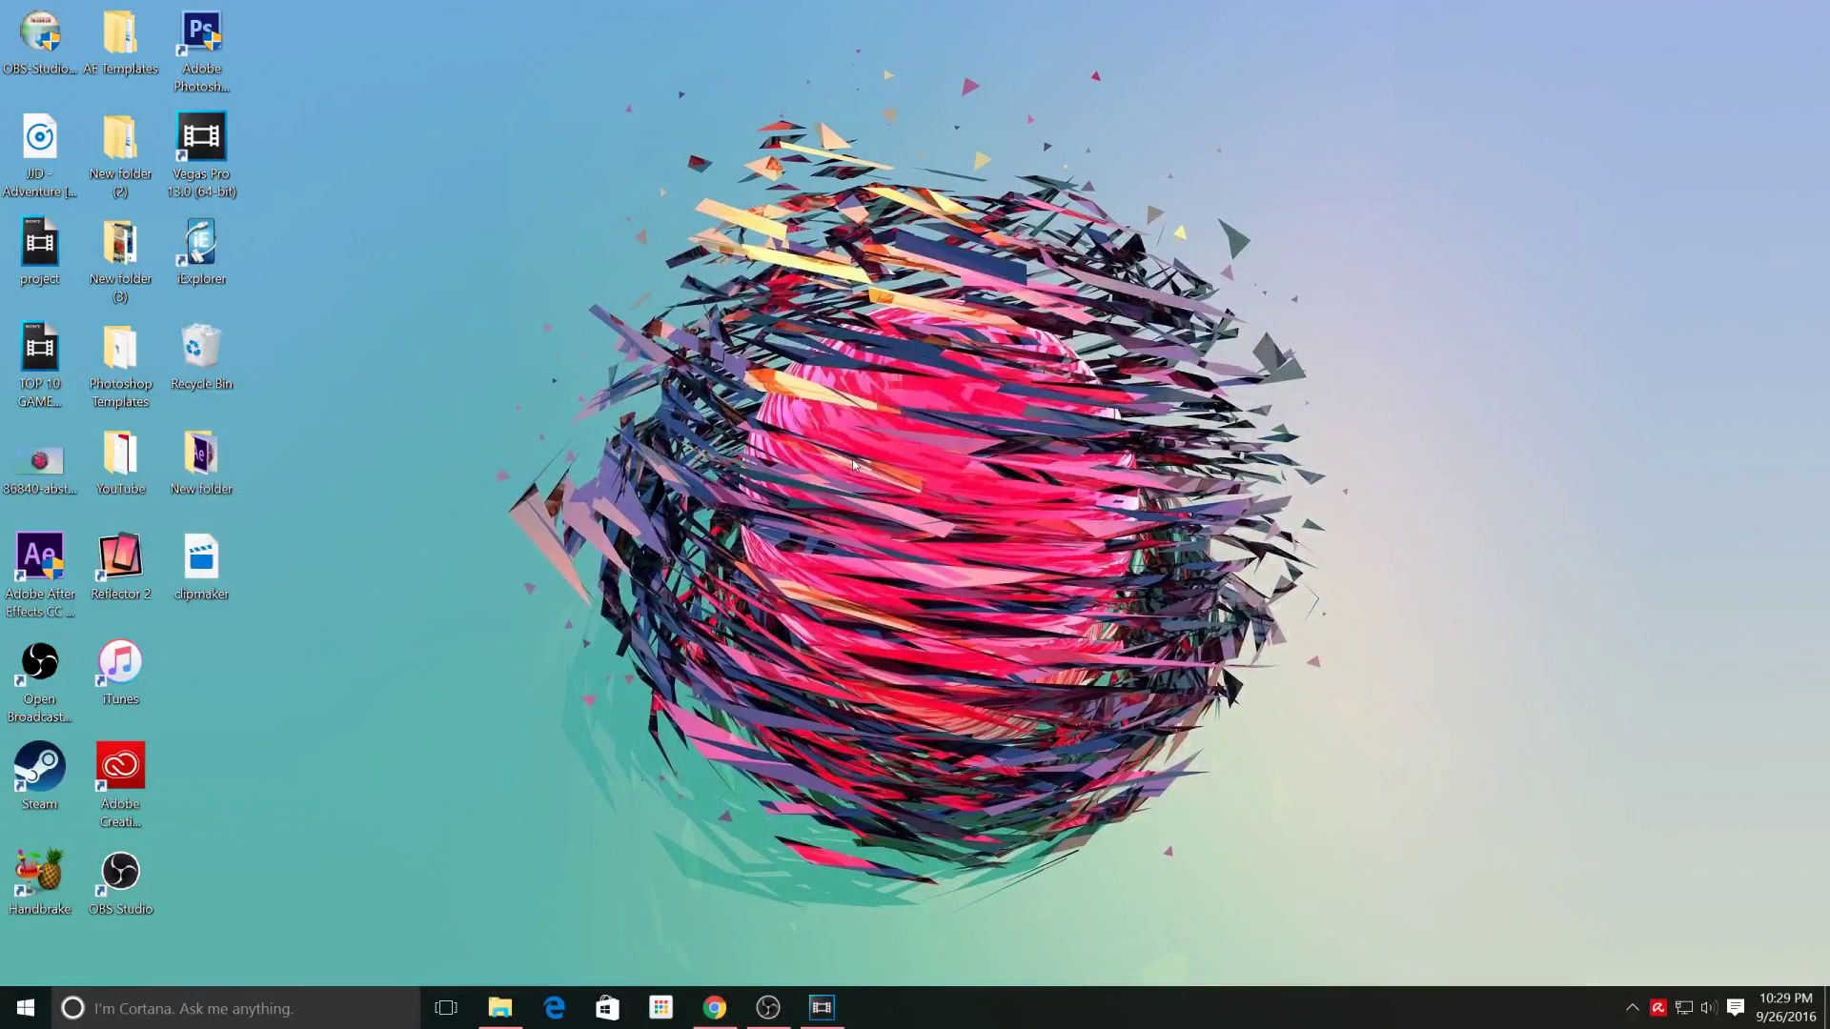
double_click(203, 568)
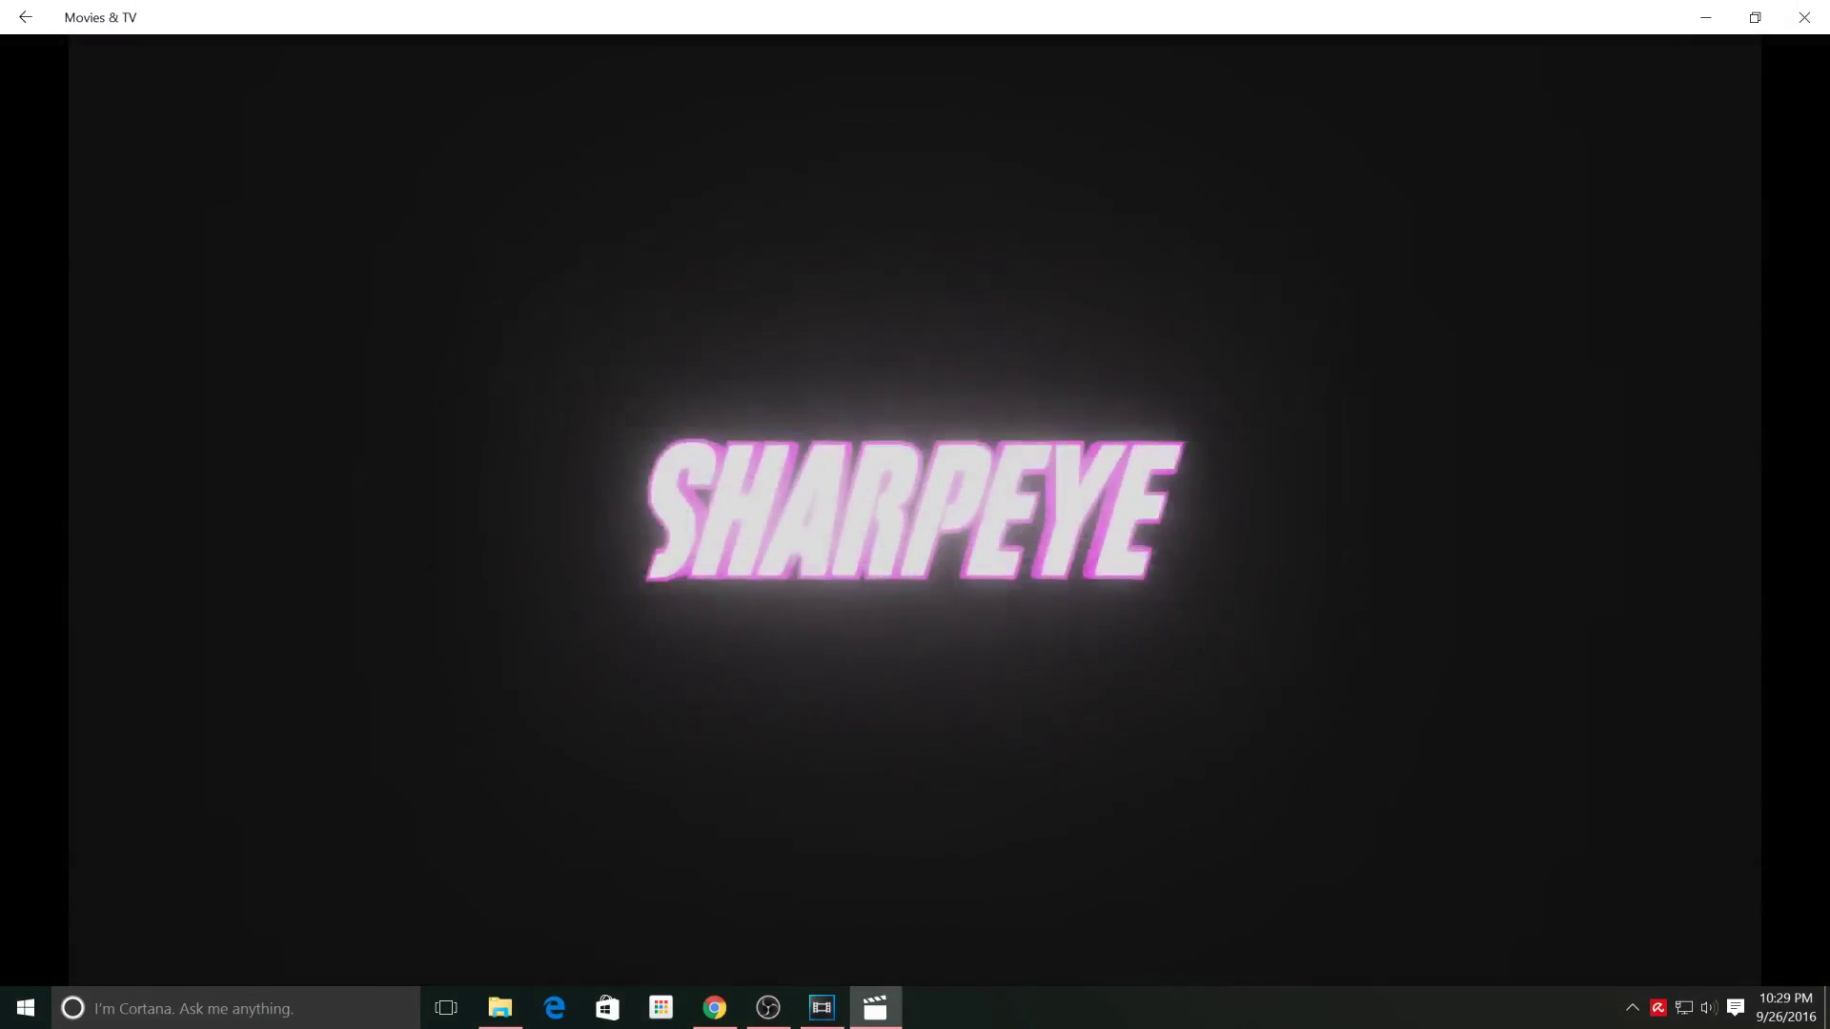